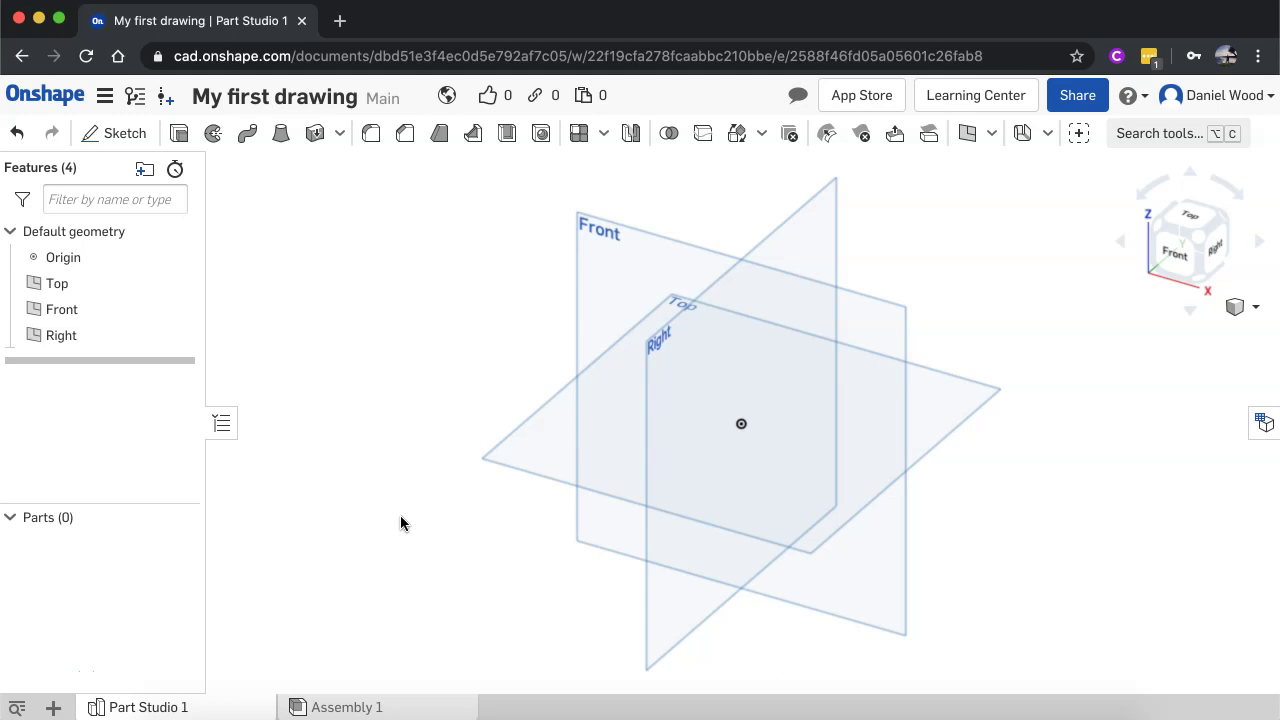
- Sketch a corner rectangle about 201.881 by 91.433 on the Top plane
left_click(125, 136)
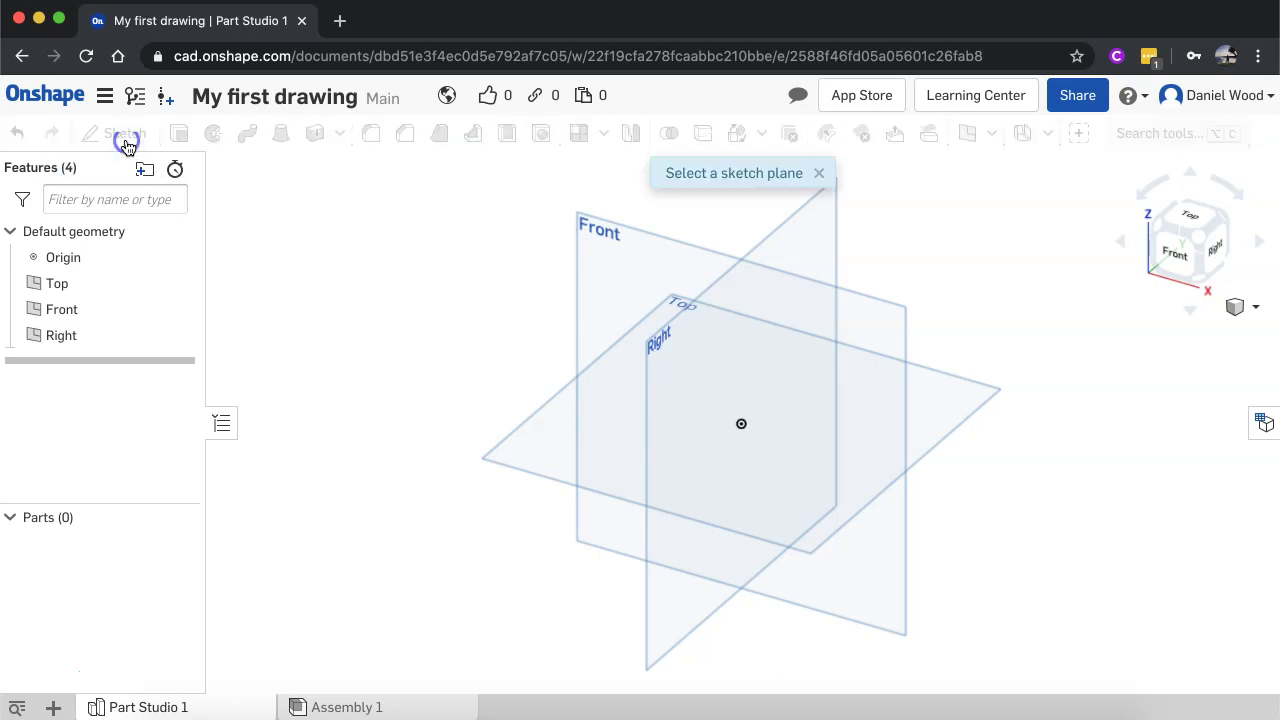
left_click(530, 443)
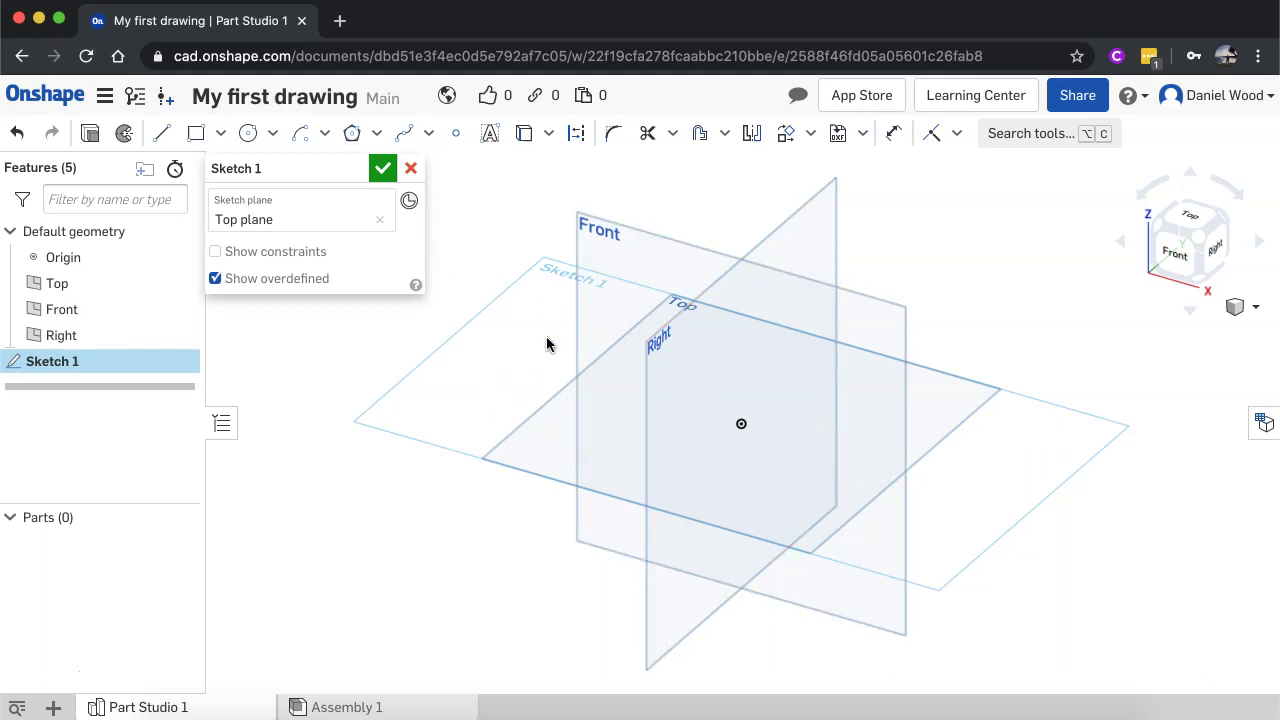
left_click(197, 143)
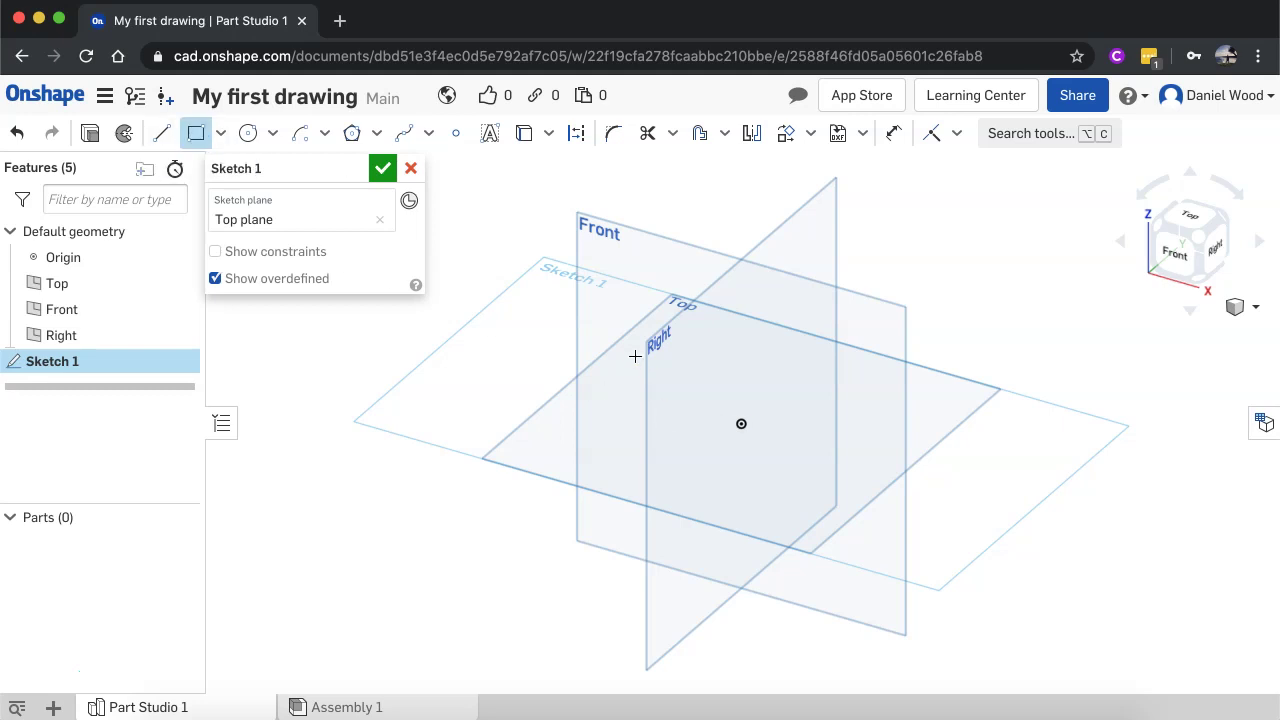
left_click(597, 311)
left_click(925, 538)
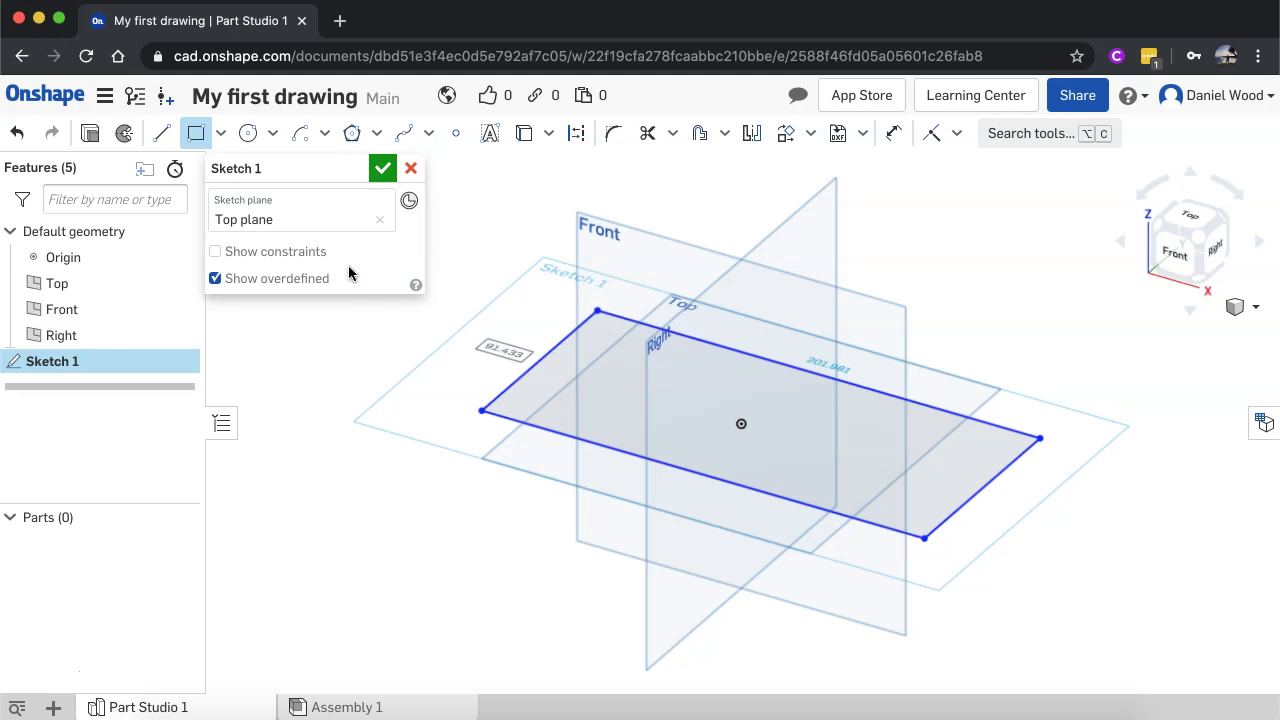
- Add a 91.433-diameter centre-point circle at the left edge midpoint, then close Sketch 1
left_click(250, 136)
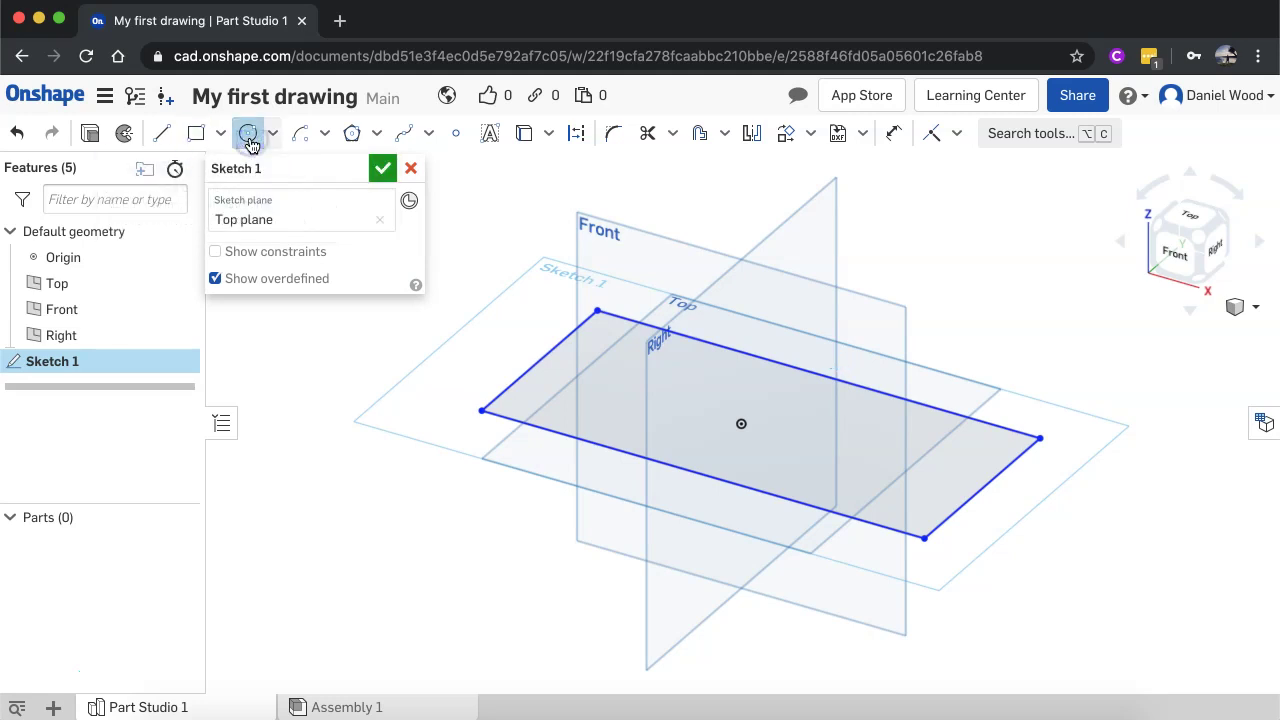
left_click(539, 361)
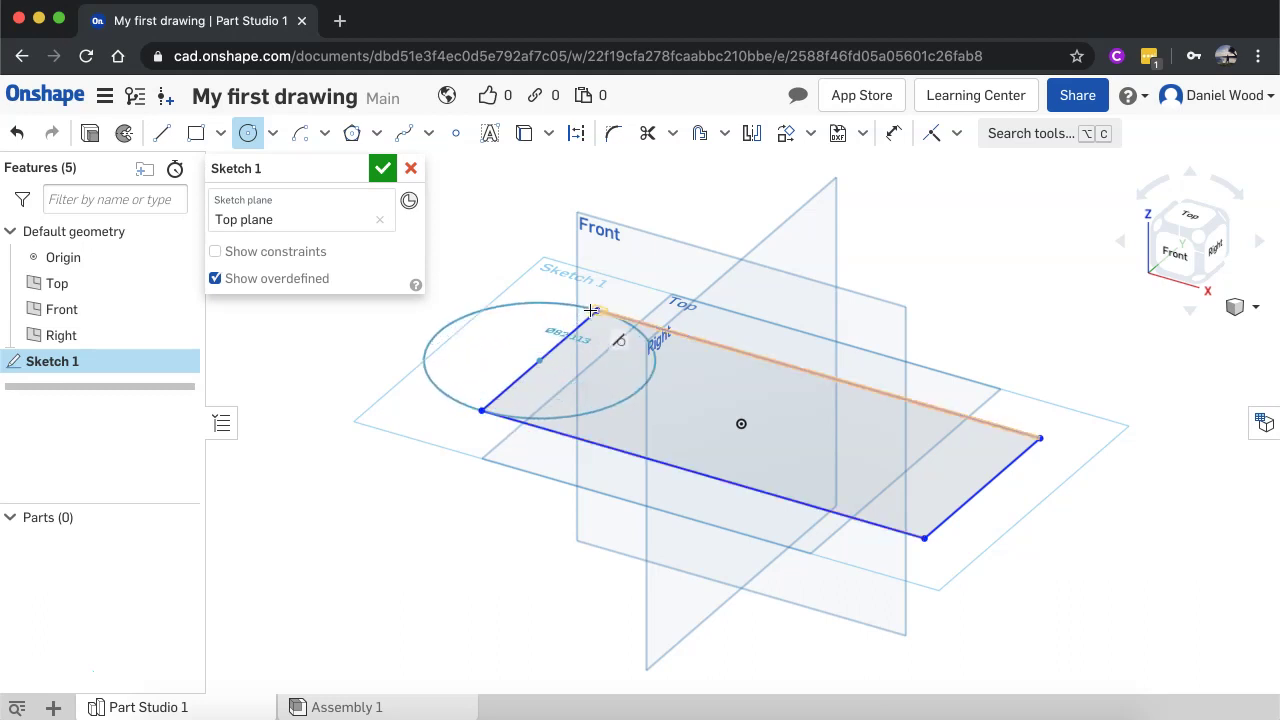
left_click(482, 411)
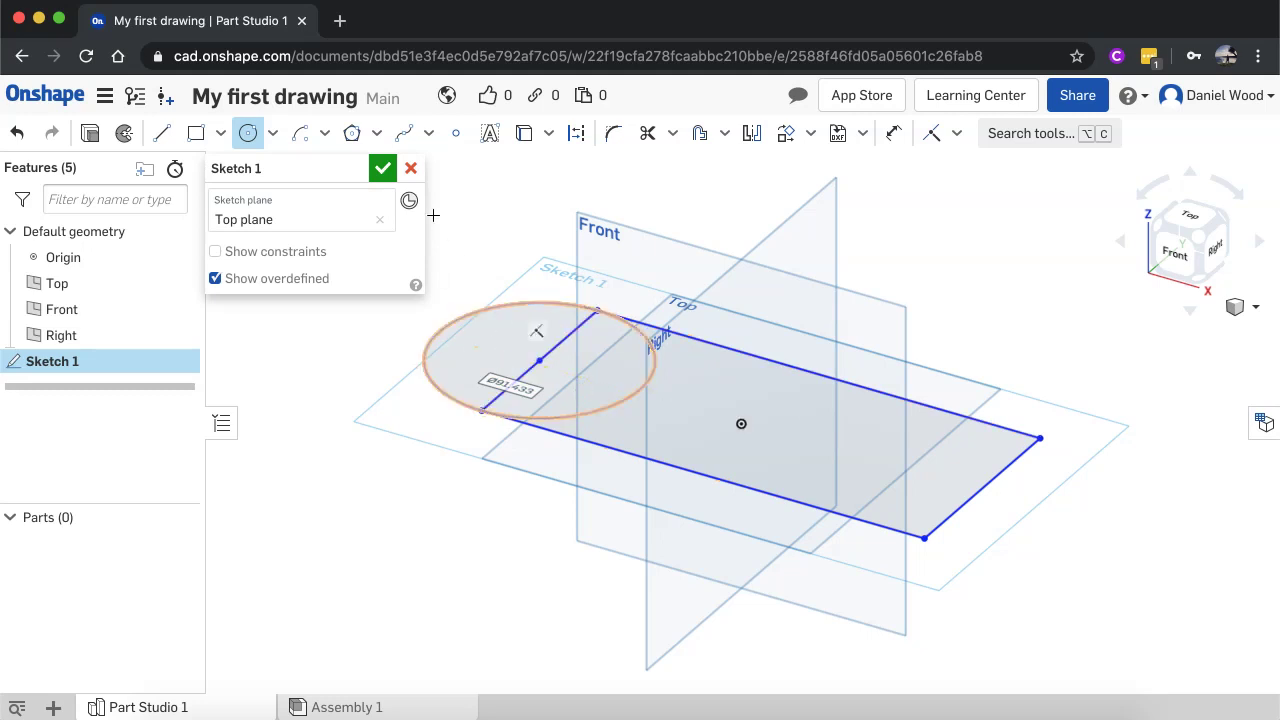
left_click(383, 168)
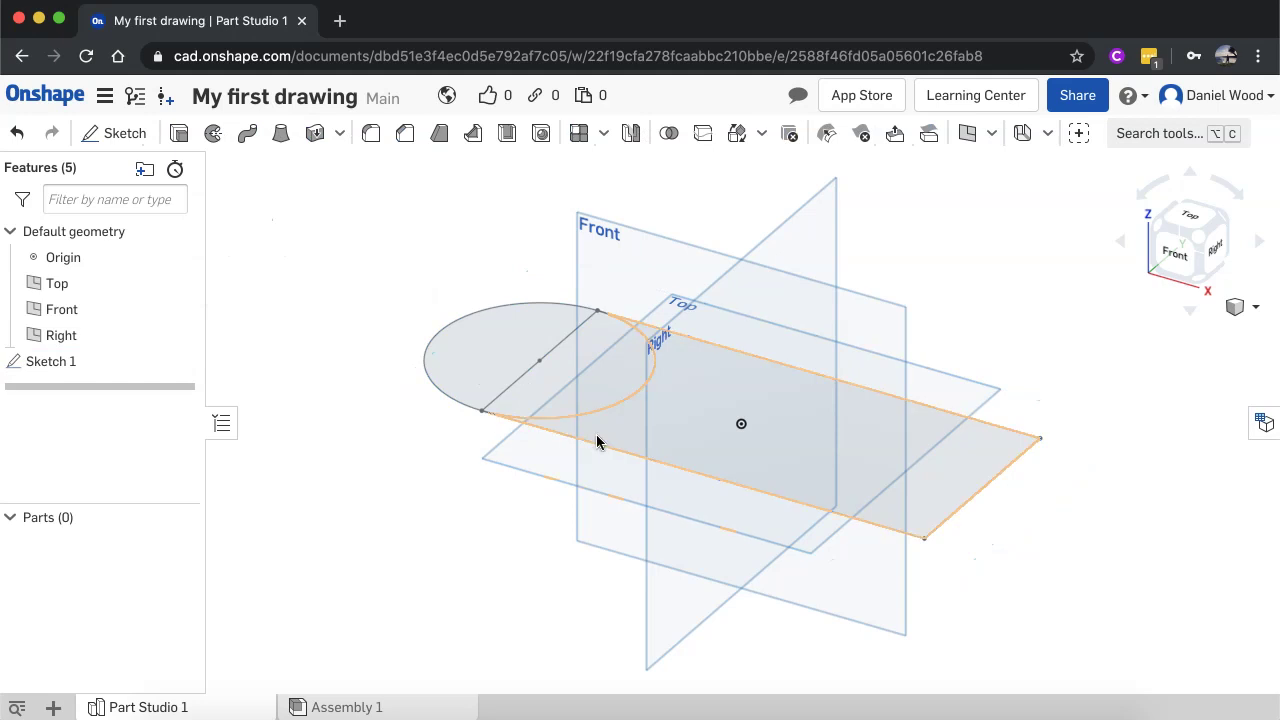
- Extrude the rectangle, circle and overlap regions 70 mm into solid Part 1
left_click(176, 136)
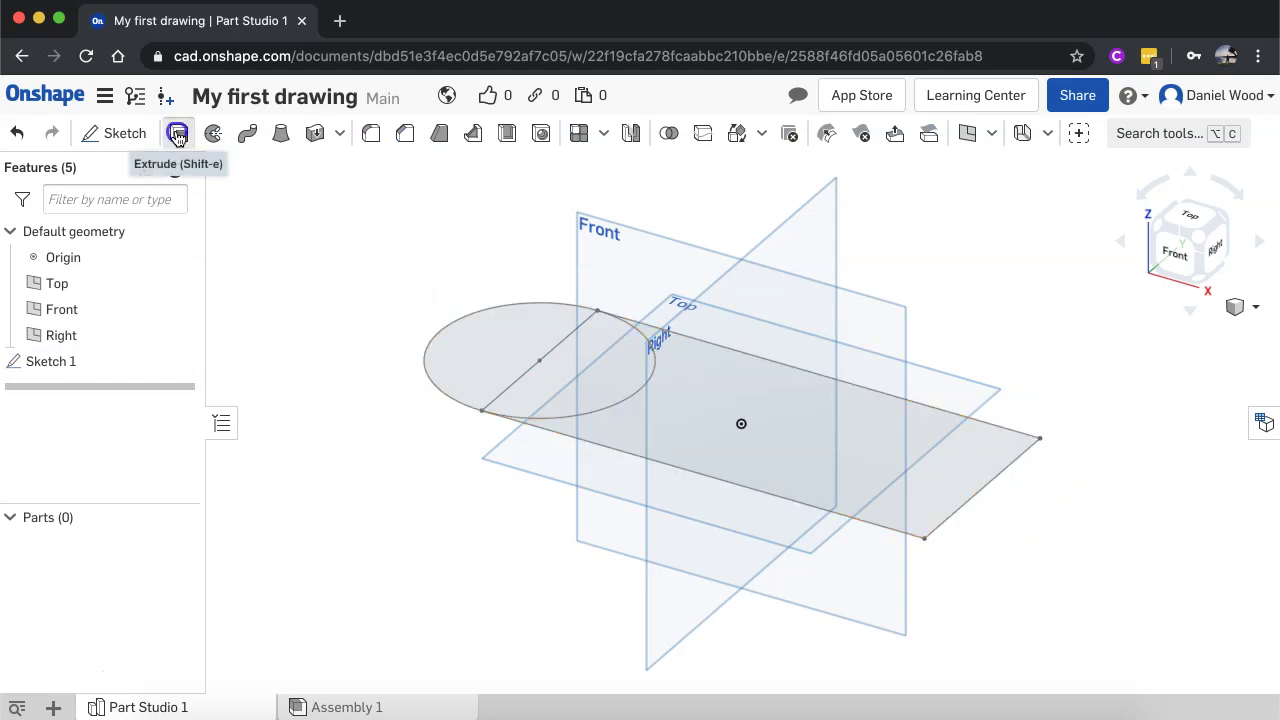
left_click(683, 408)
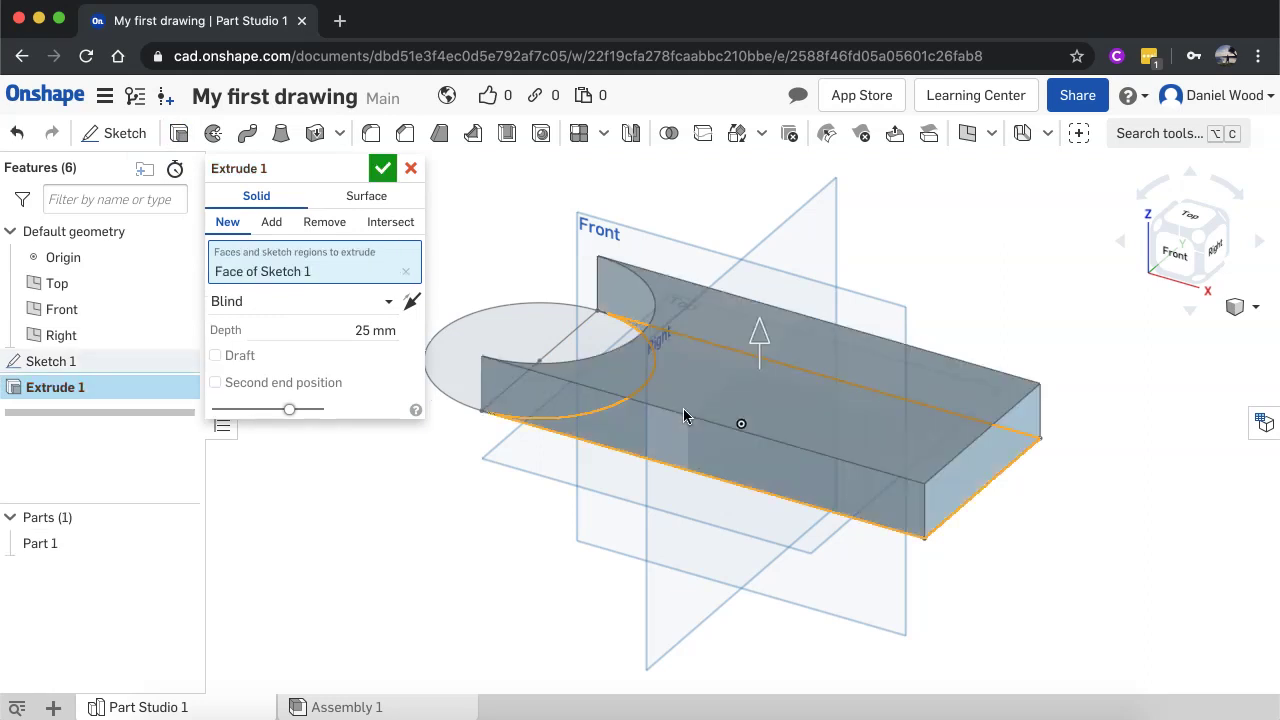
left_click(515, 346)
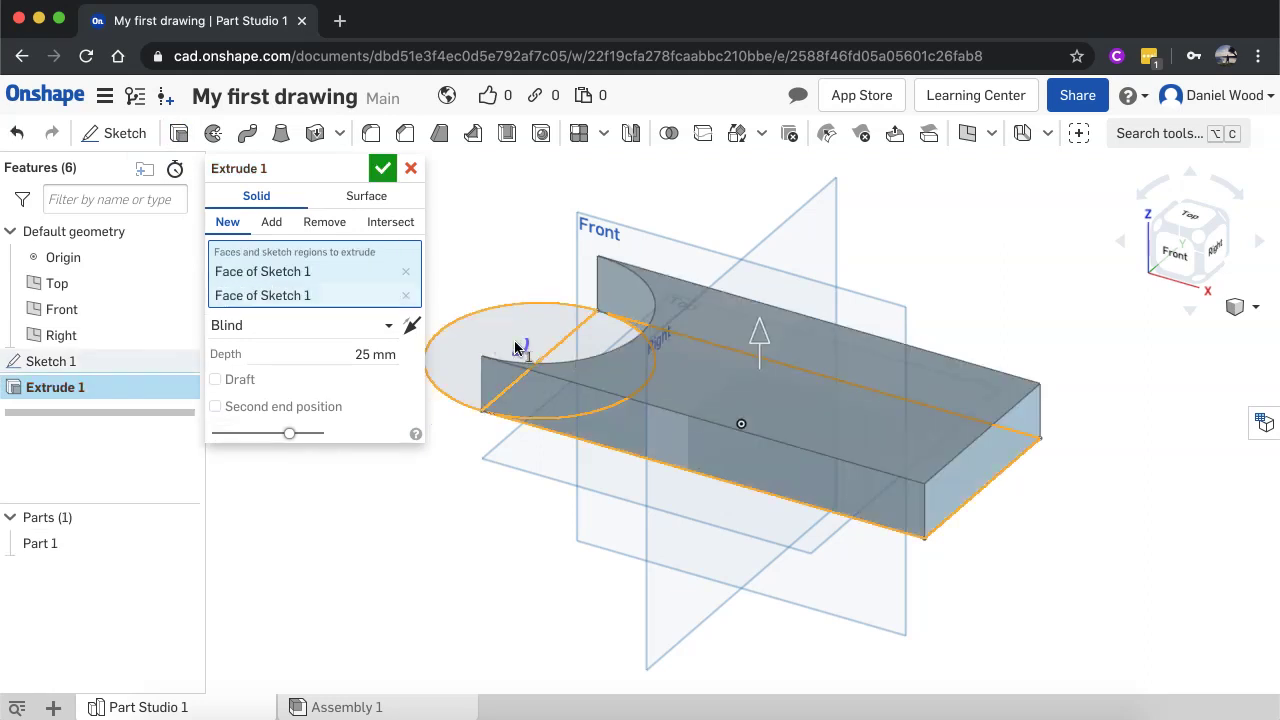
left_click(599, 339)
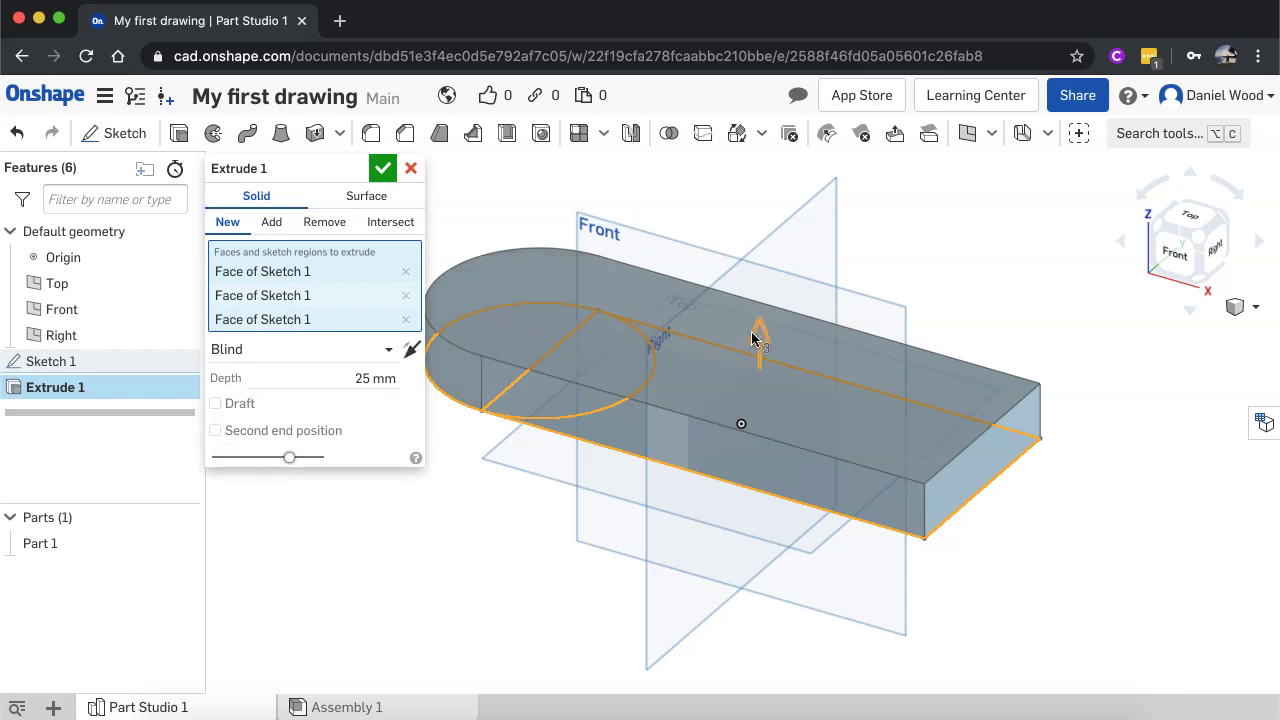
left_click_drag(758, 338, 763, 231)
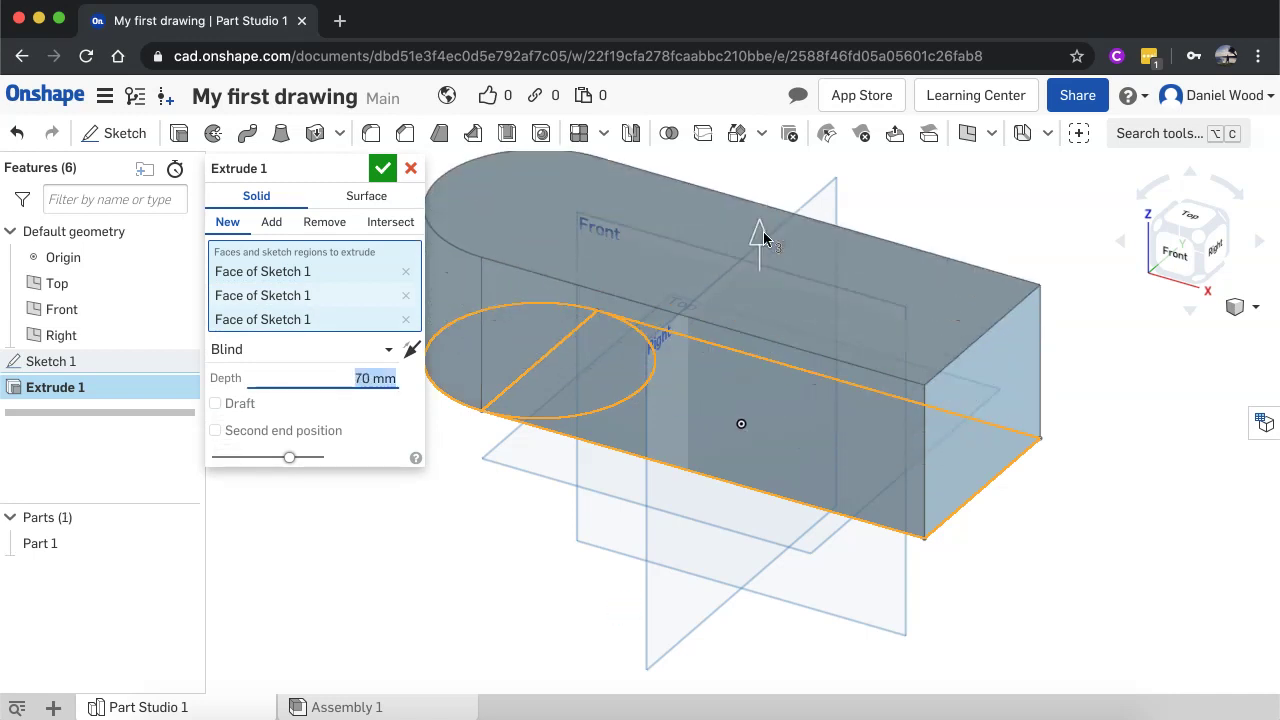
left_click(381, 170)
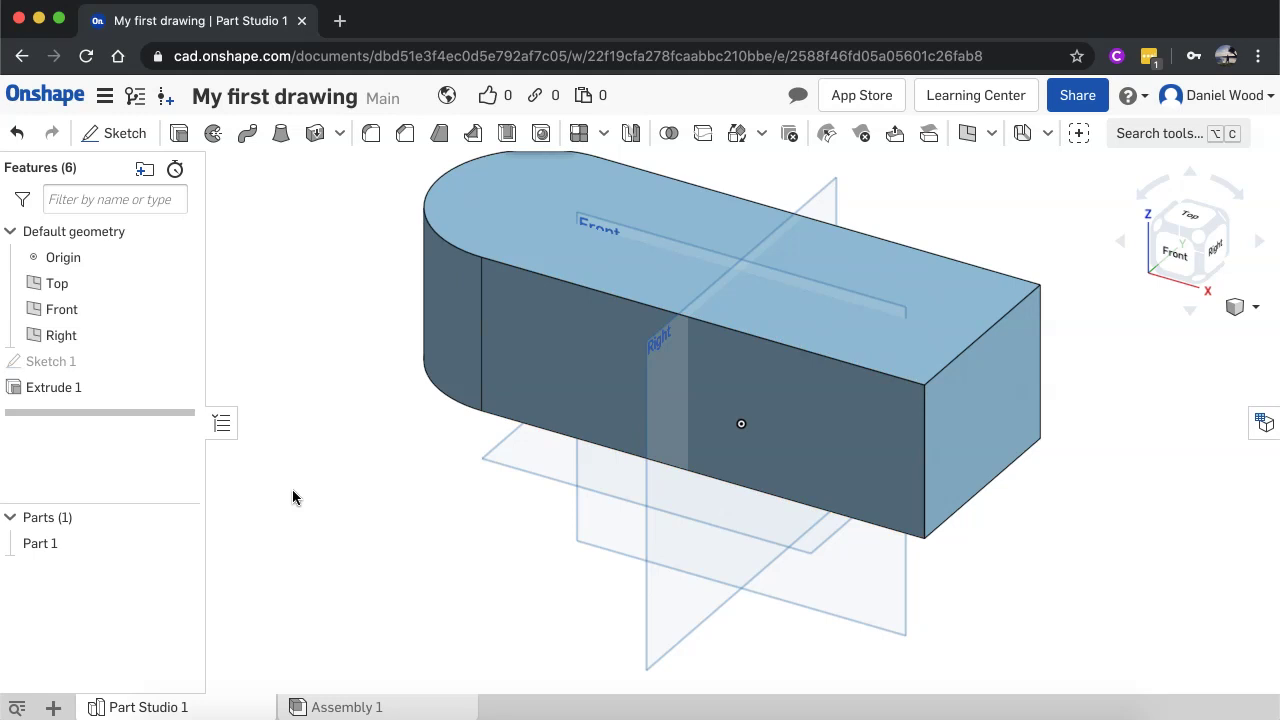
- Undo the extrusion and sketch a fresh 204.319 by 77.308 rectangle on the Top plane
key("super+z")
key("super+z")
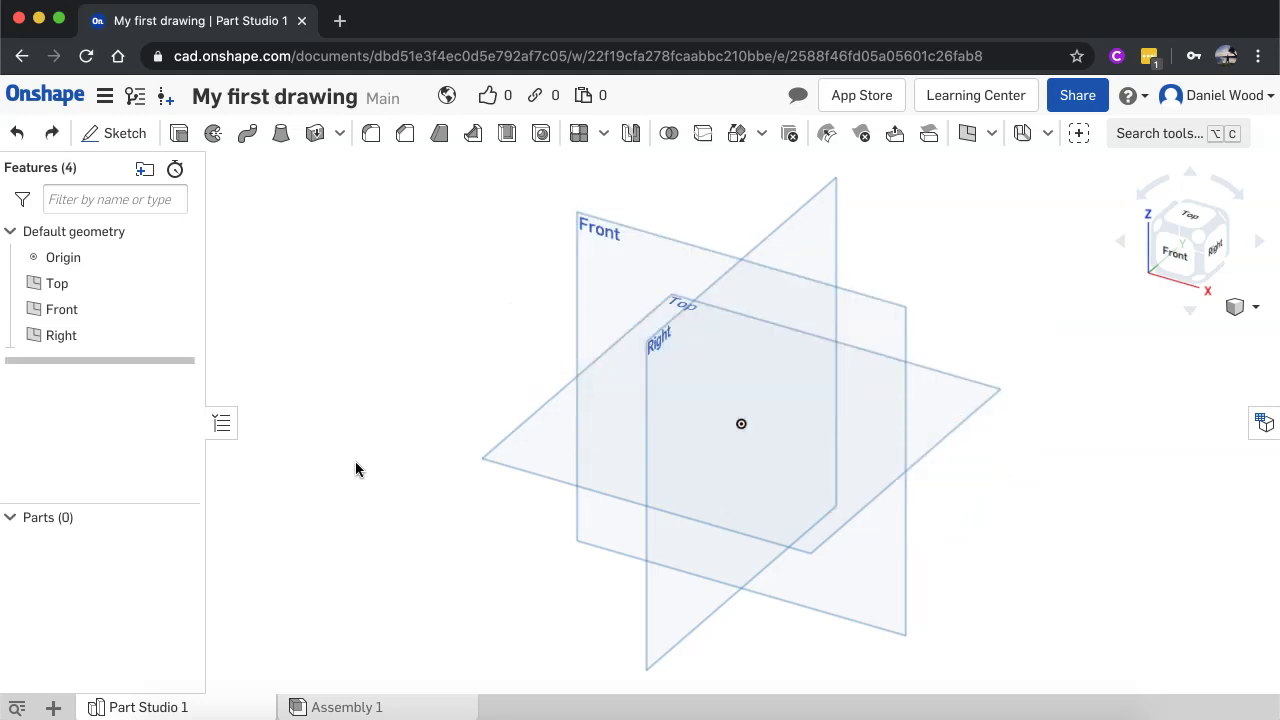
left_click(118, 133)
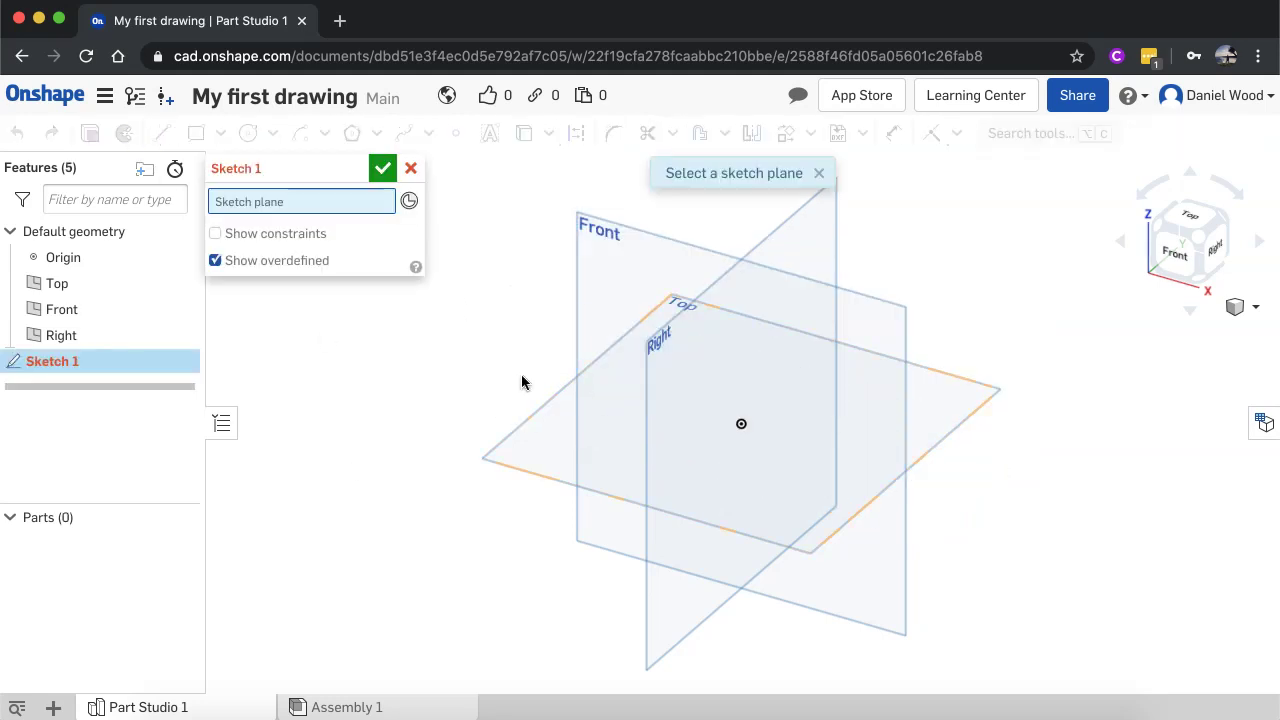
left_click(535, 429)
left_click(196, 133)
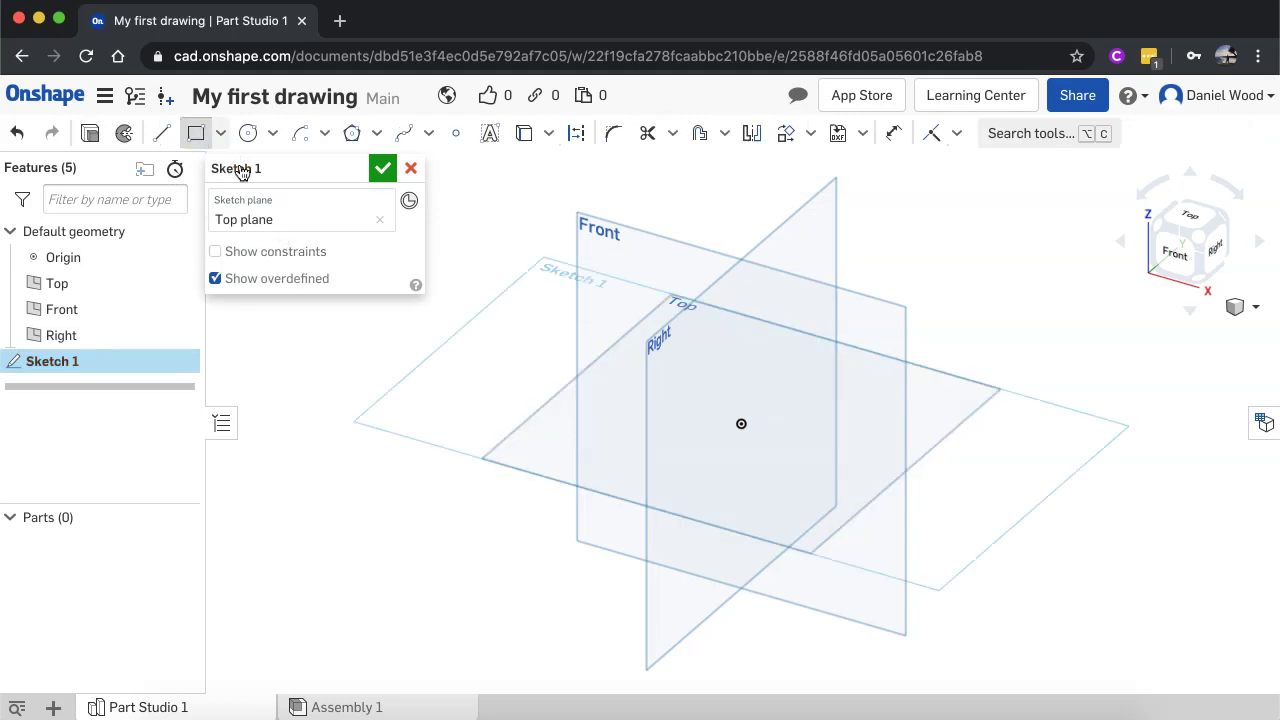
left_click(594, 326)
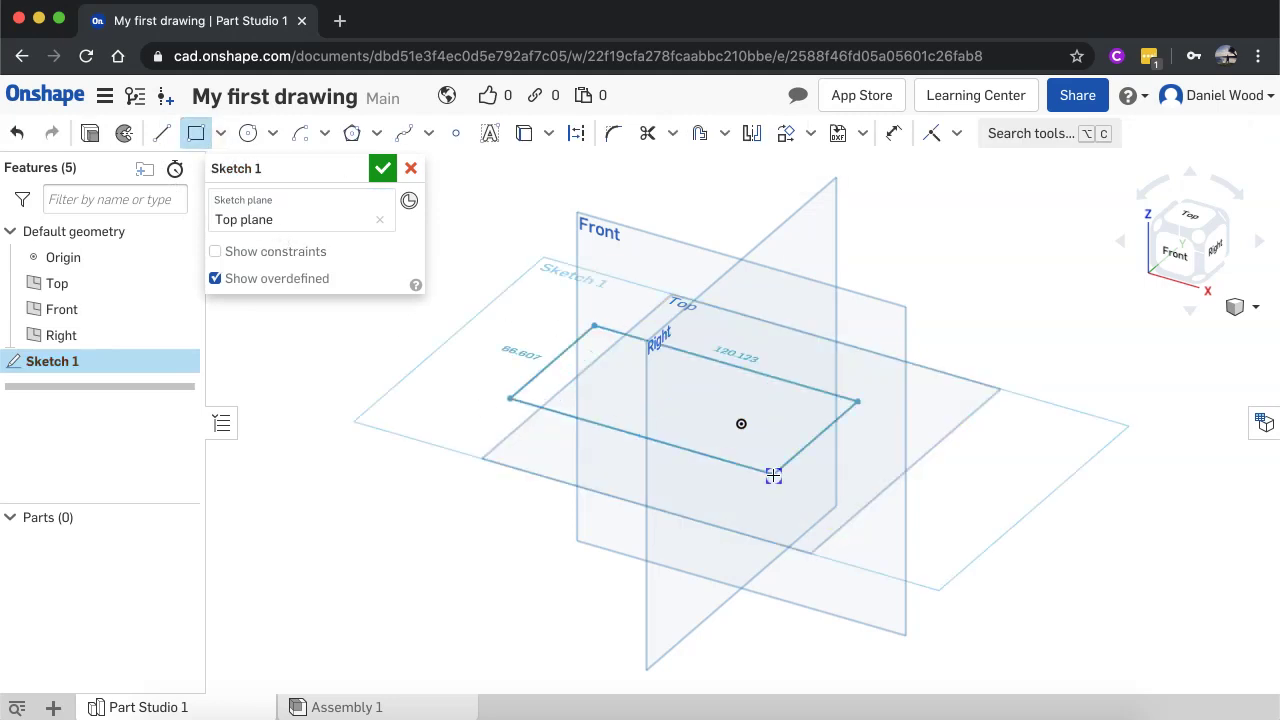
left_click(944, 539)
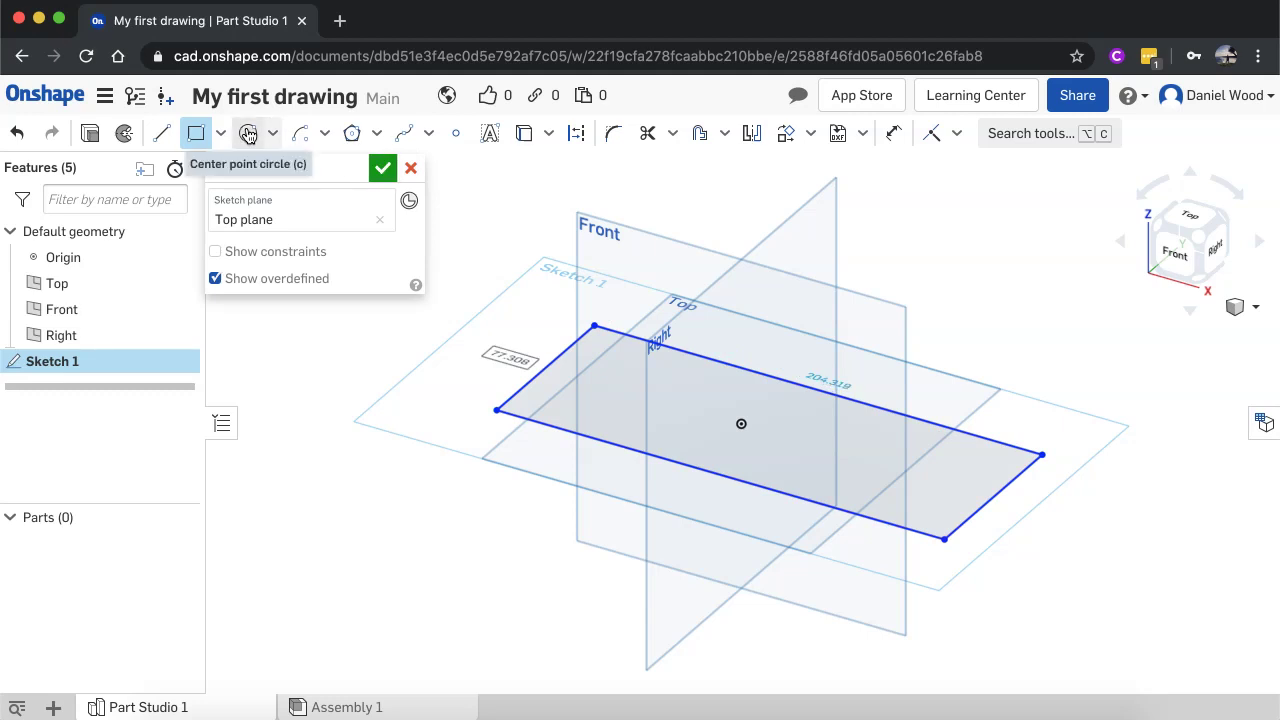
- Cap the rectangle's left end with a centre-point arc, radius about 38.654, and close the sketch
left_click(325, 136)
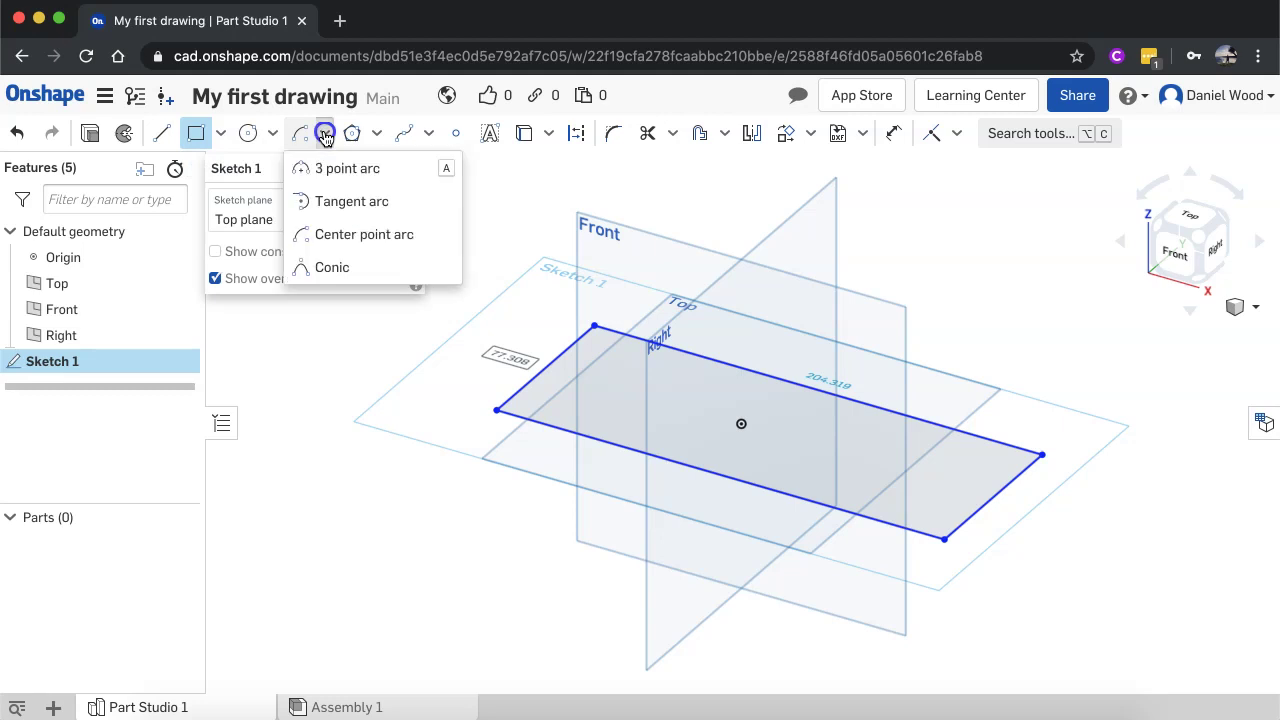
left_click(378, 244)
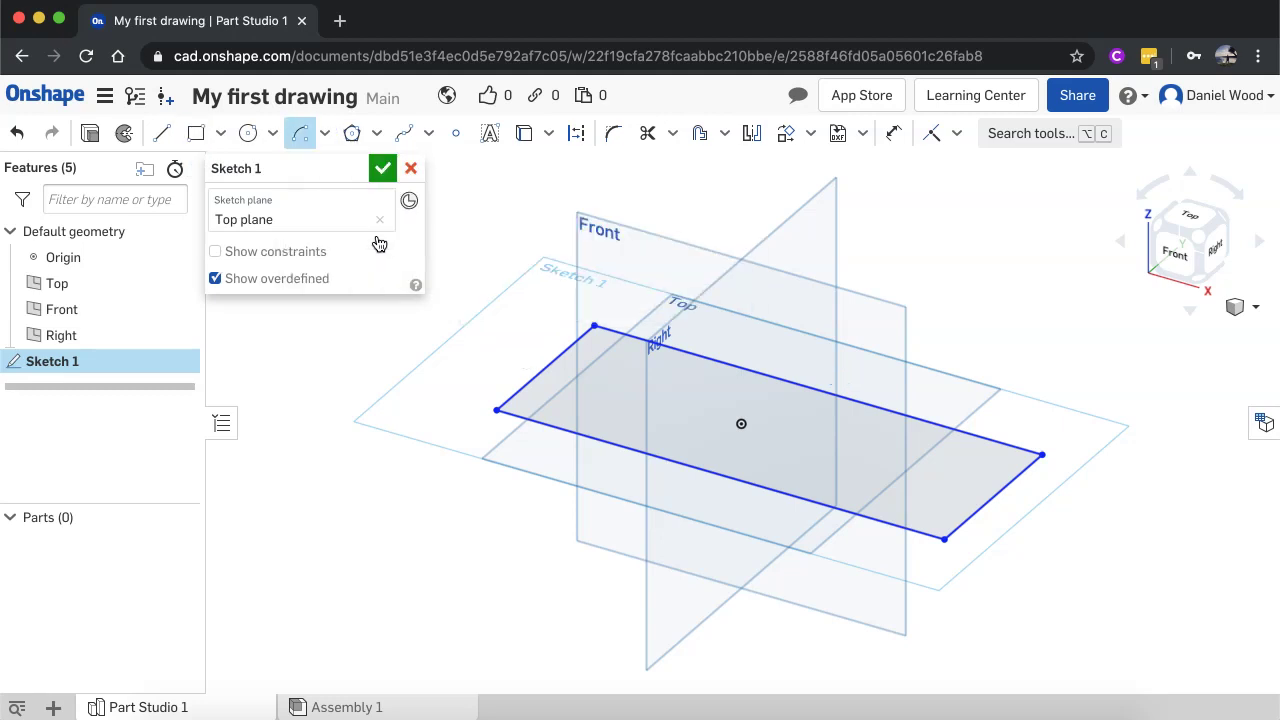
left_click(545, 365)
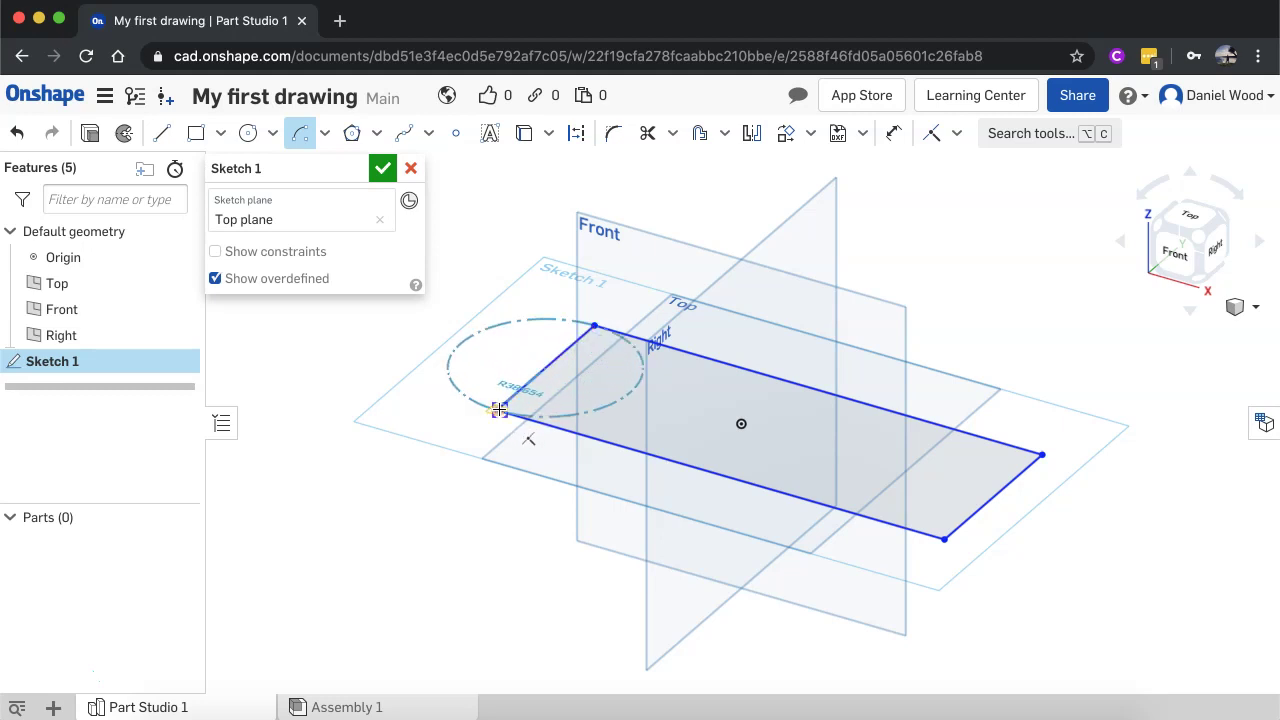
left_click(498, 410)
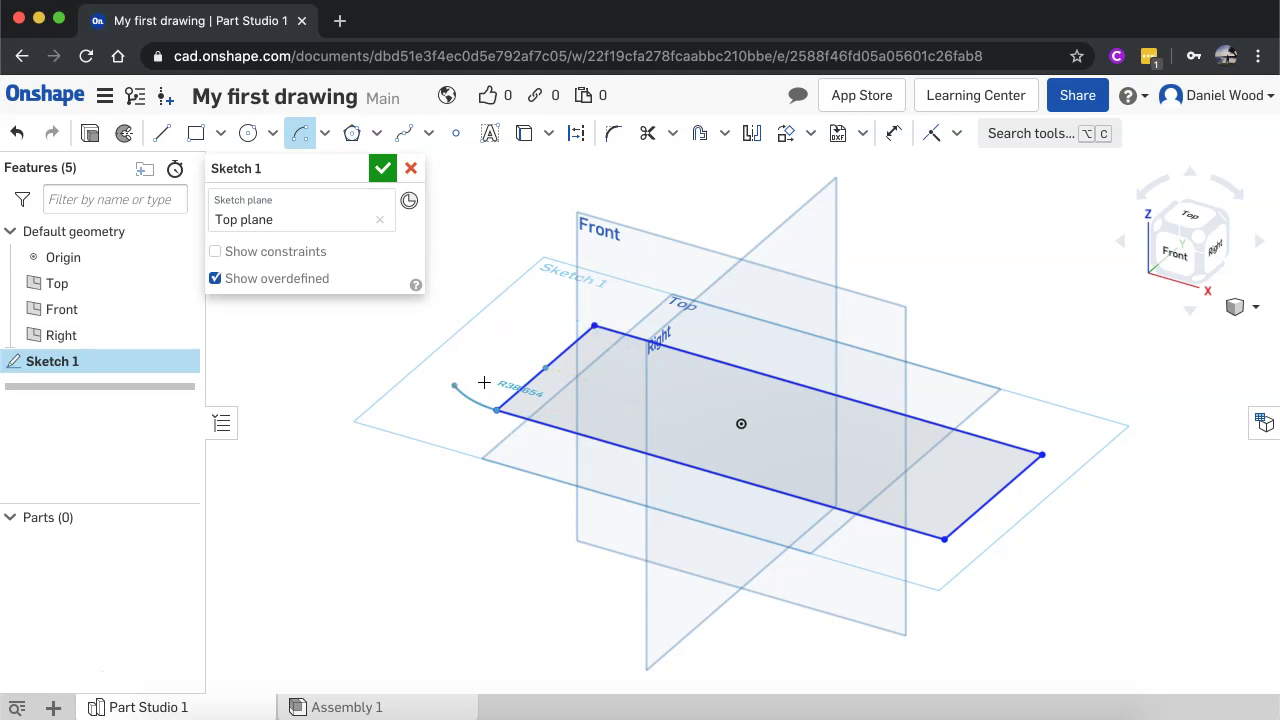
left_click(595, 325)
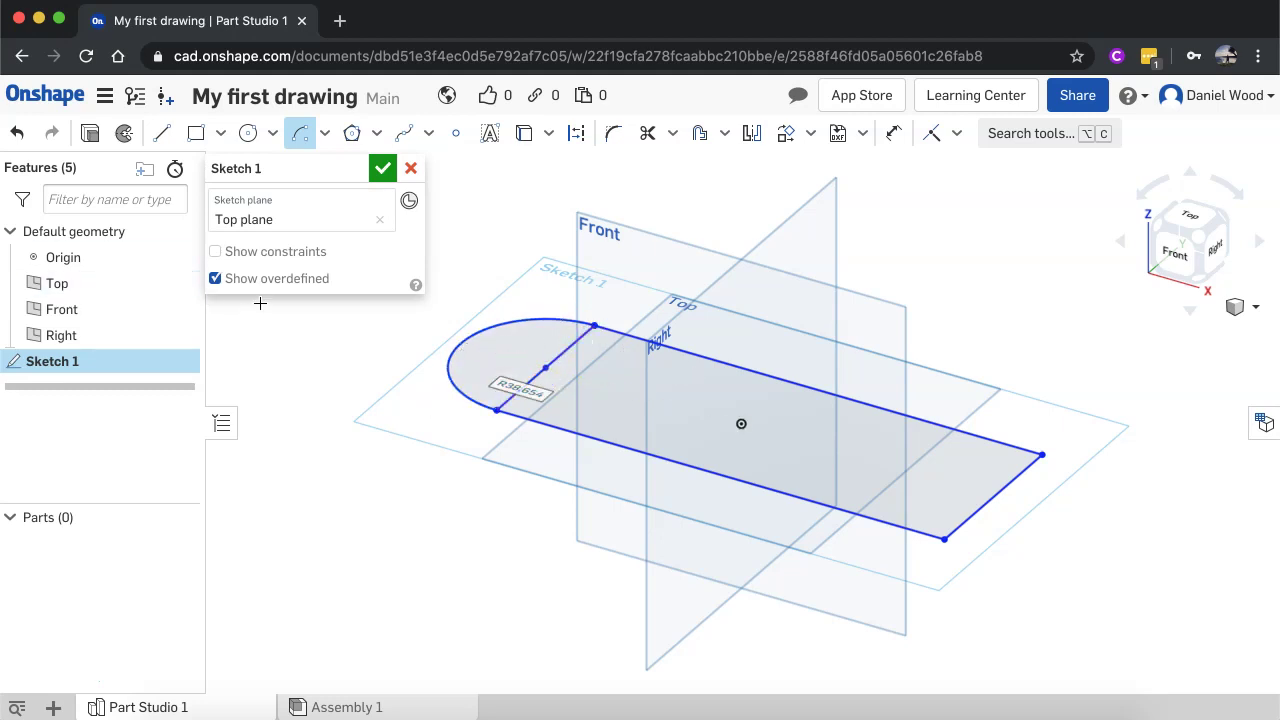
left_click(382, 171)
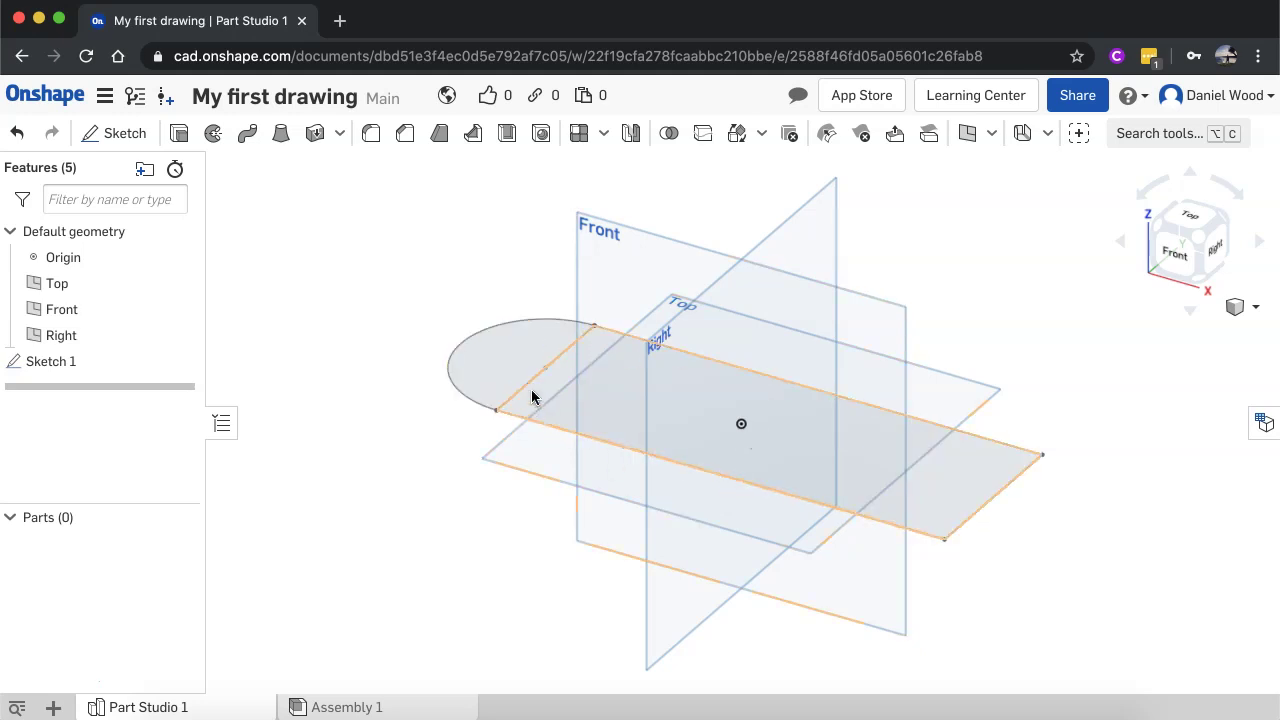
right_click(93, 363)
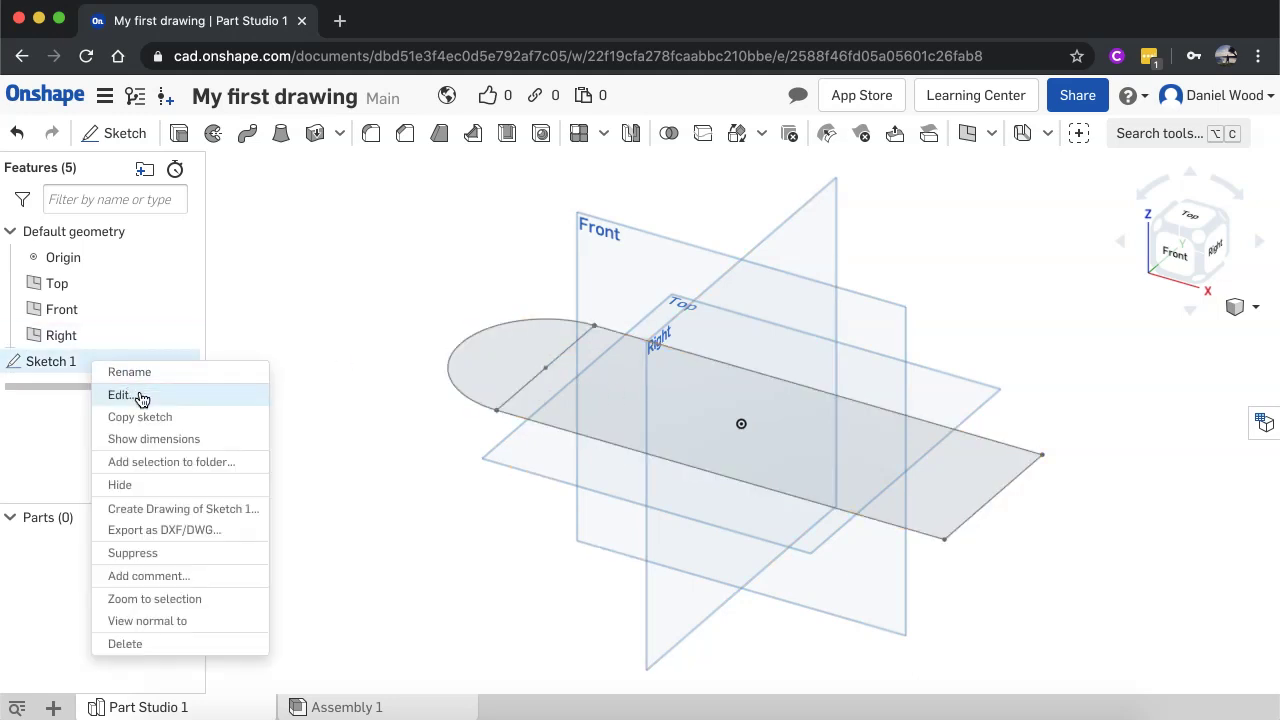
left_click(141, 397)
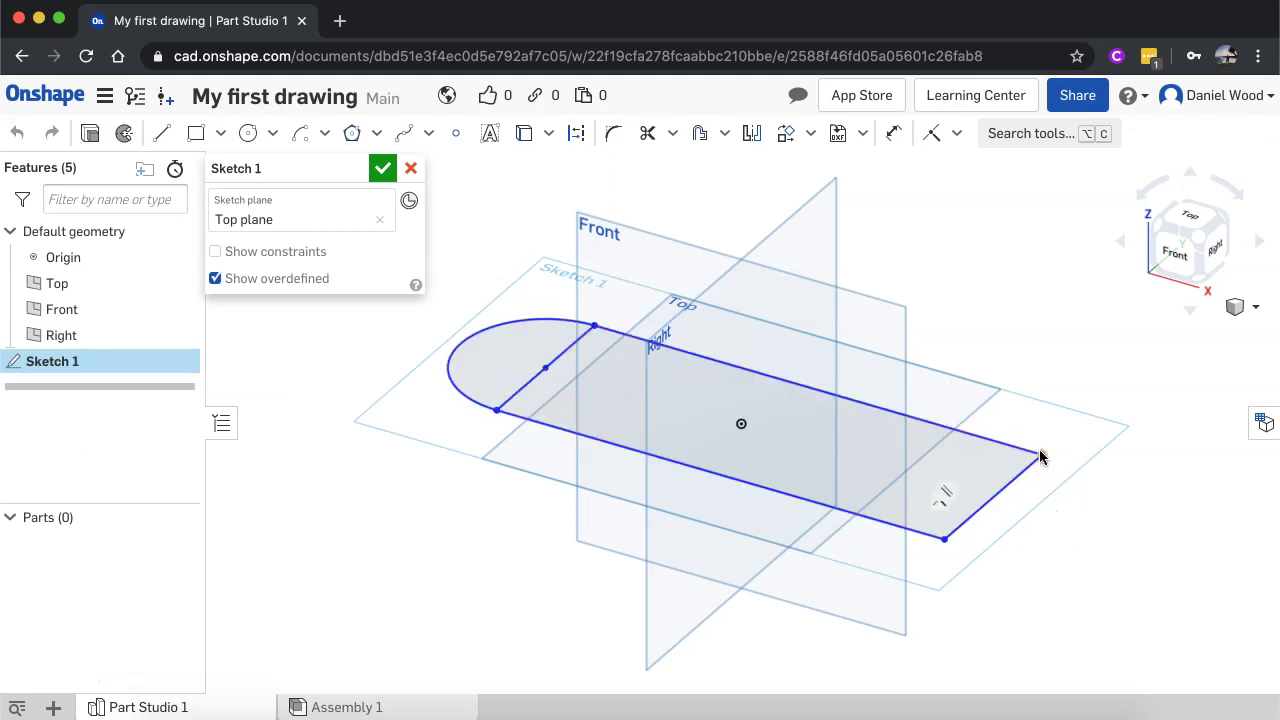
left_click(241, 136)
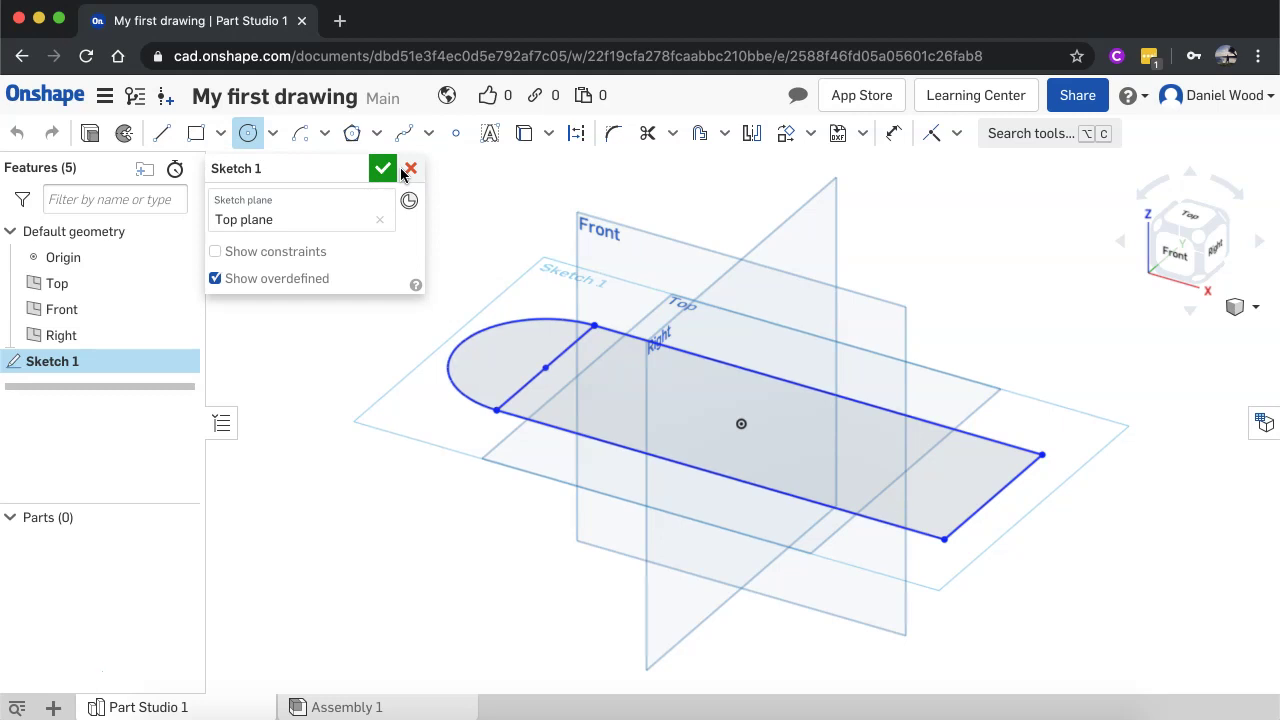
left_click(408, 168)
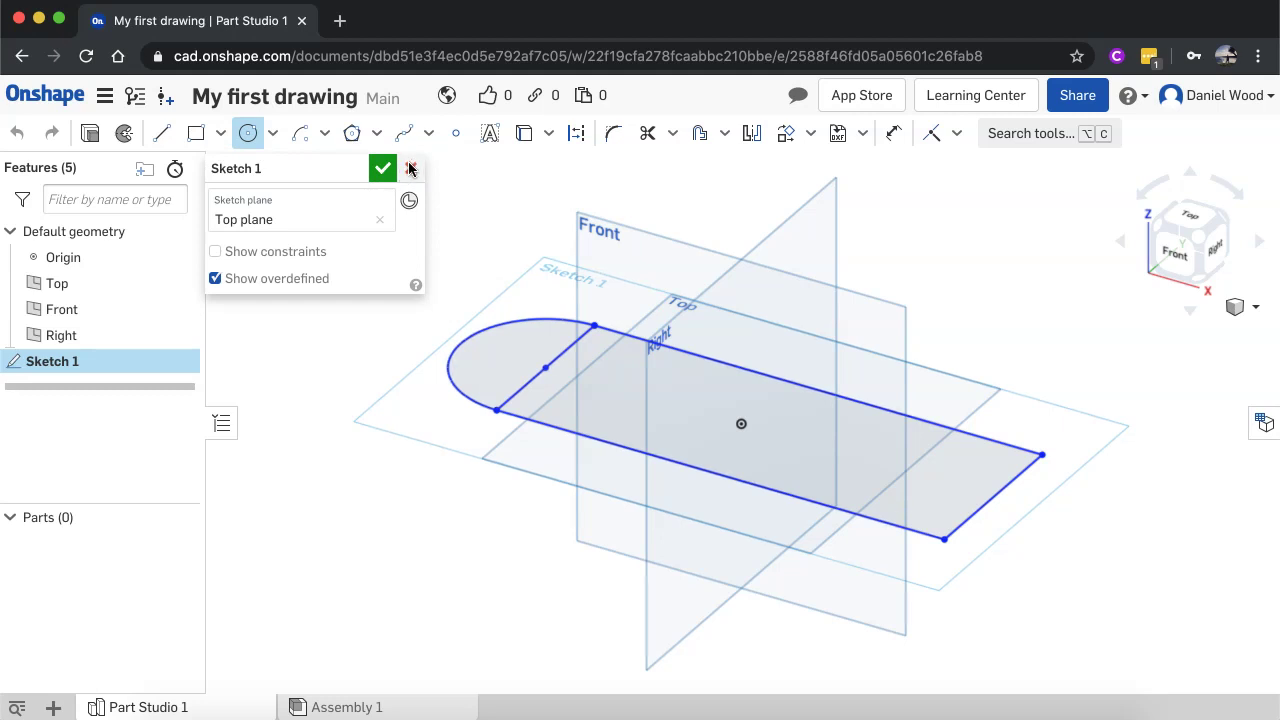
- Try picking the rectangular and semicircular regions, then select all of Sketch 1 from the feature list
right_click(139, 365)
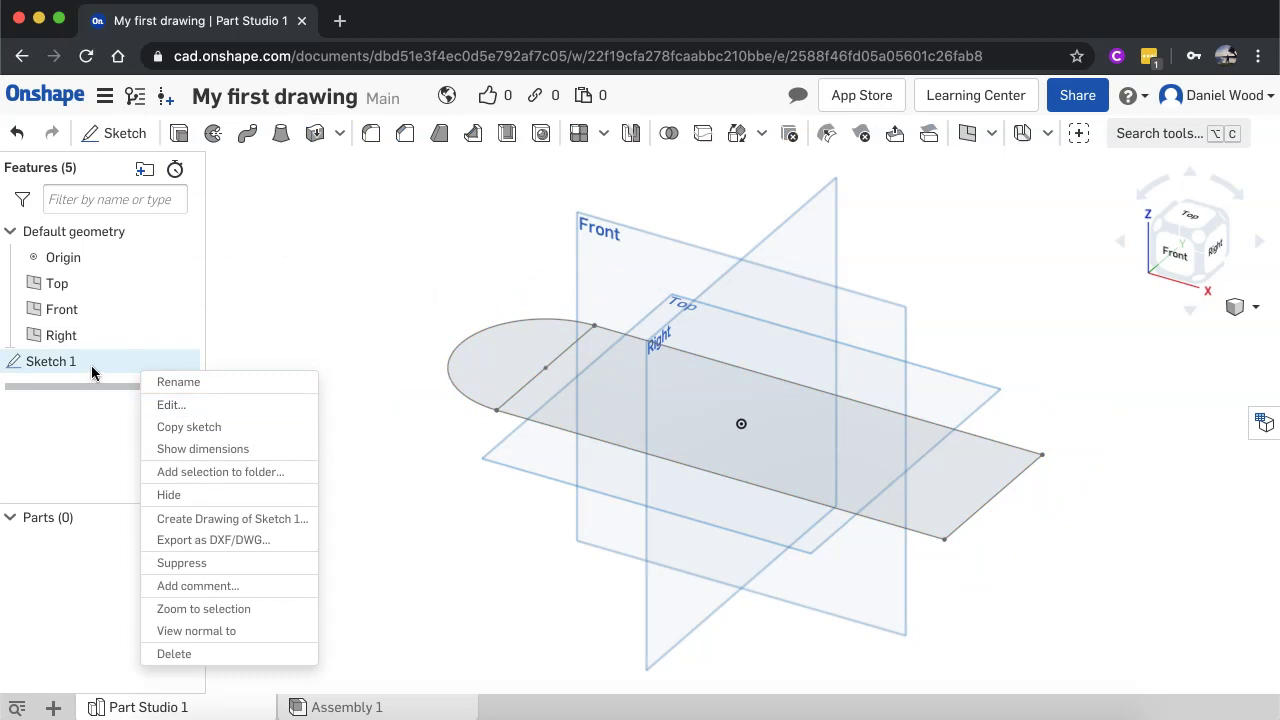
left_click(306, 354)
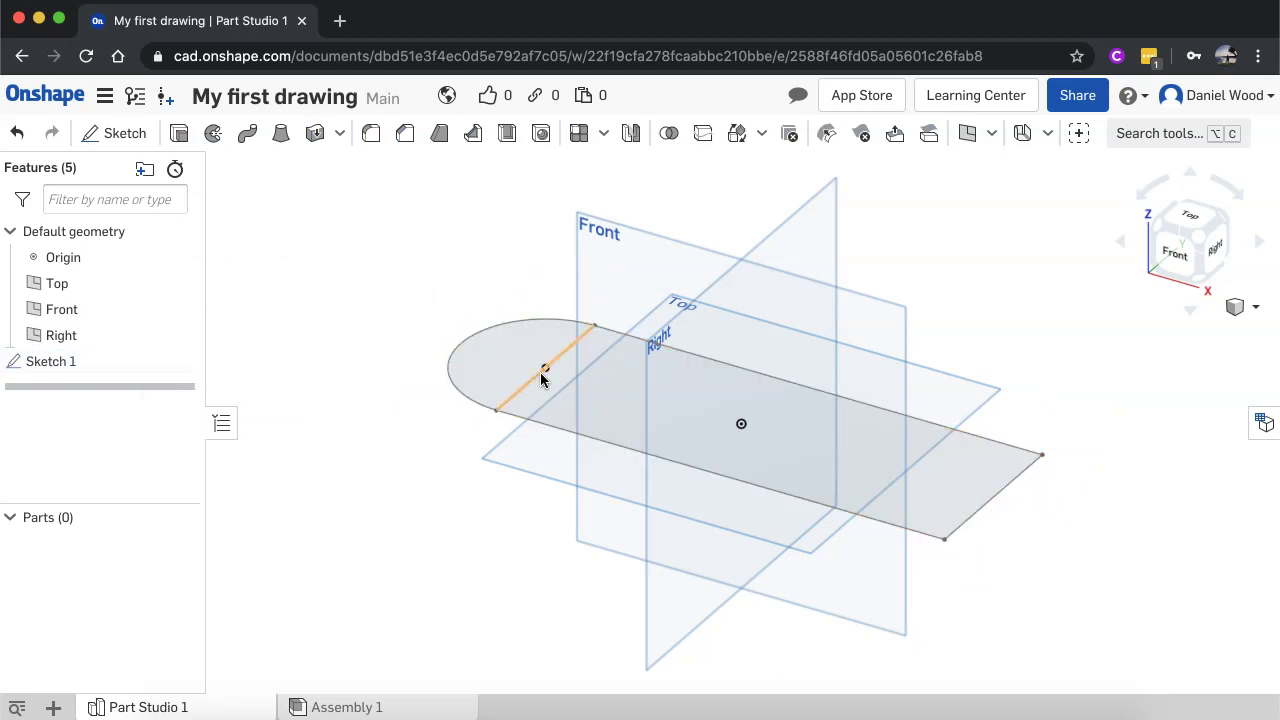
left_click(80, 362)
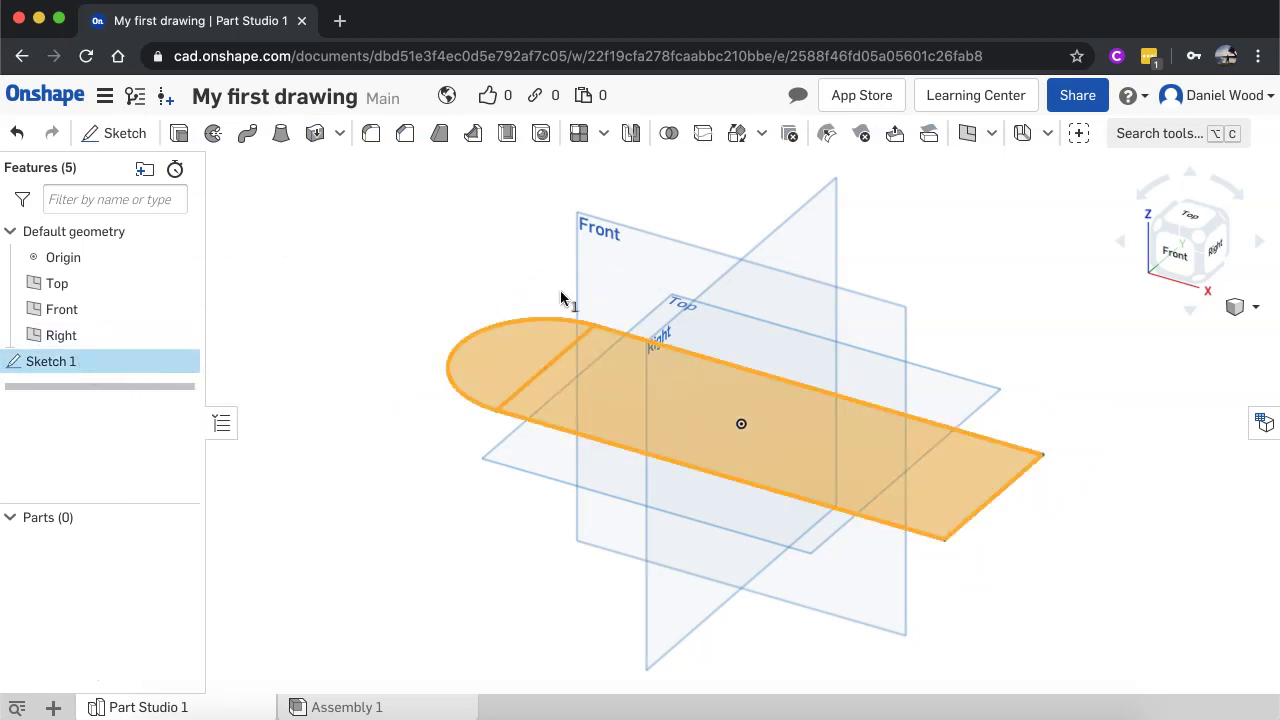
left_click(553, 478)
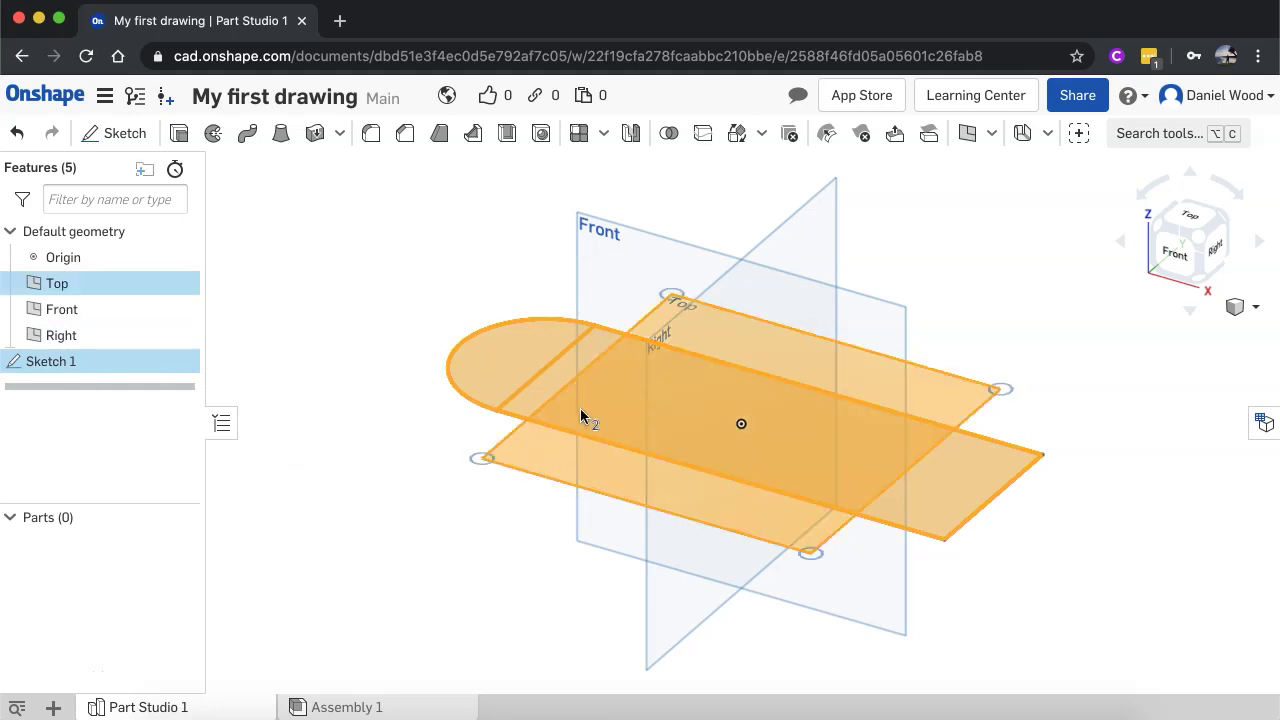
left_click(463, 475)
left_click(614, 400)
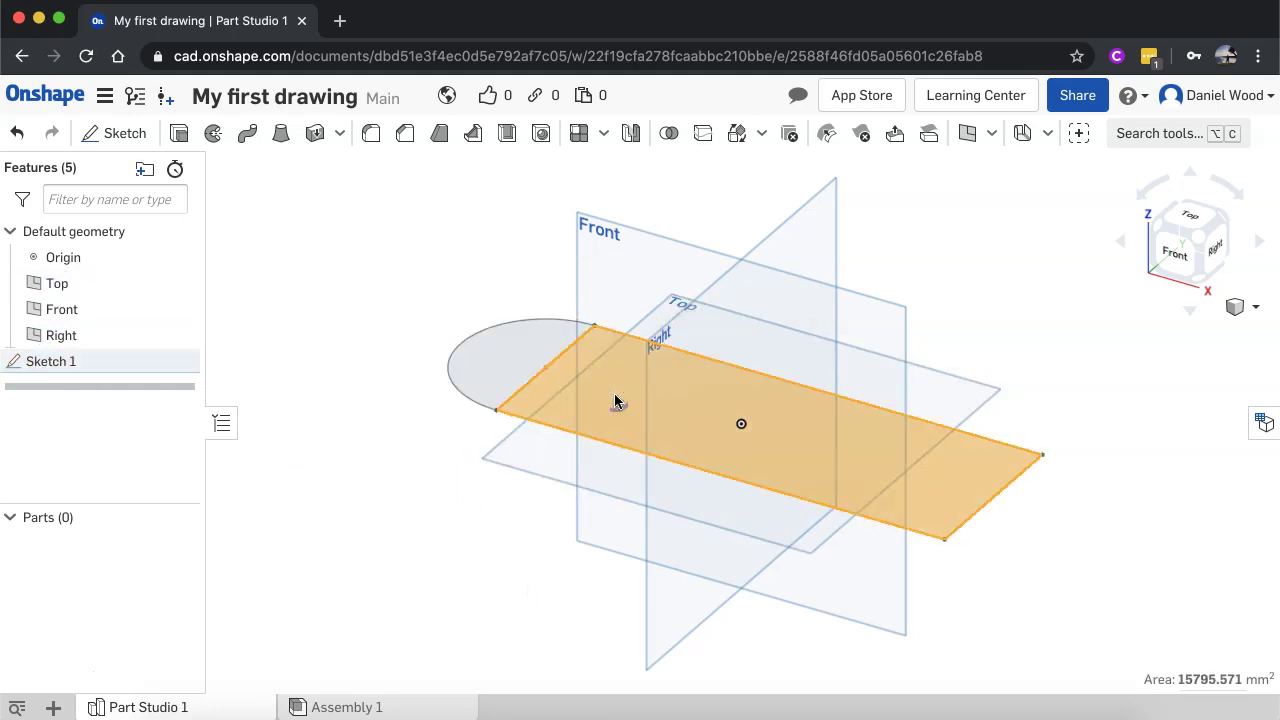
left_click(506, 362)
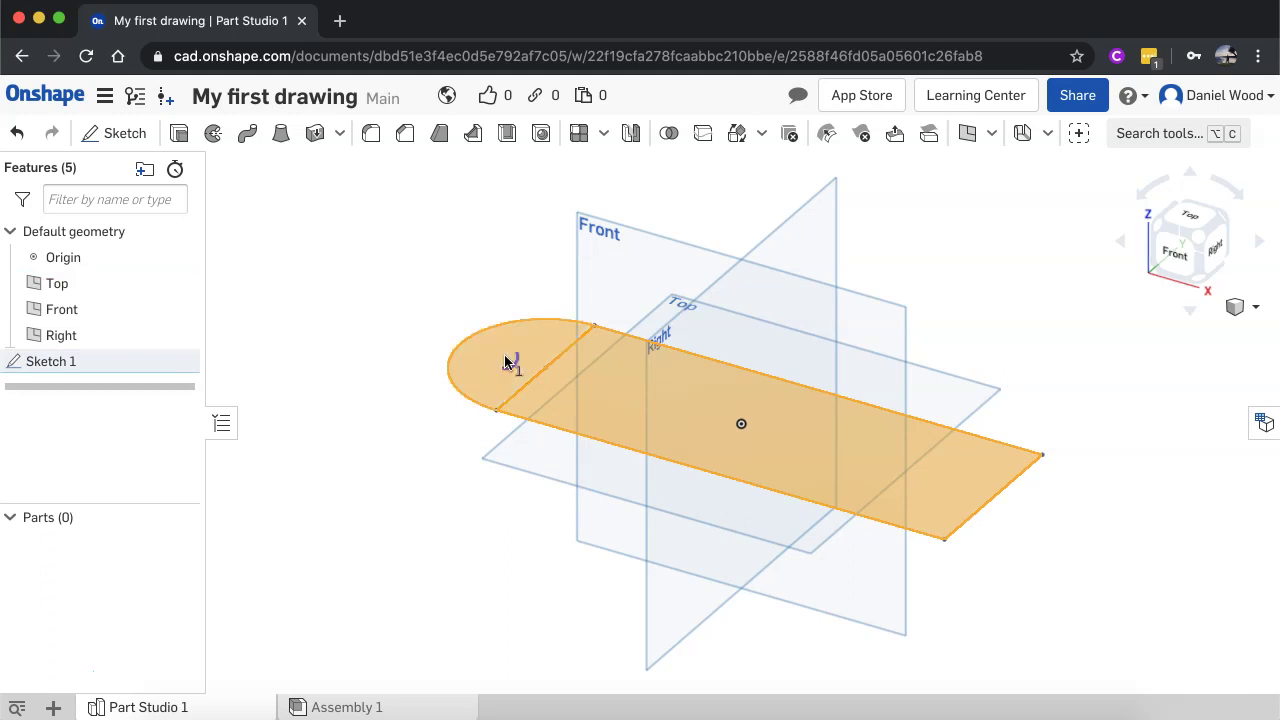
left_click(345, 430)
left_click(66, 362)
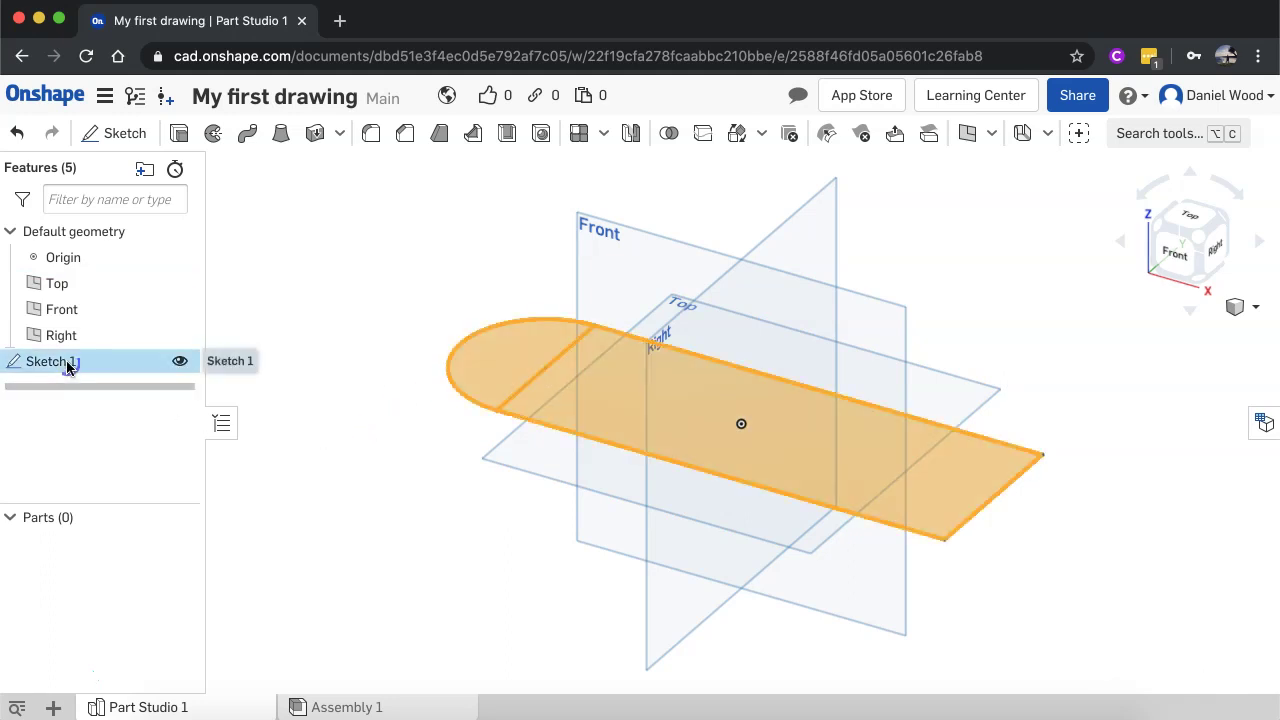
- Extrude the whole Sketch 1 profile 66 mm into a single rounded-end Part 1
left_click(179, 133)
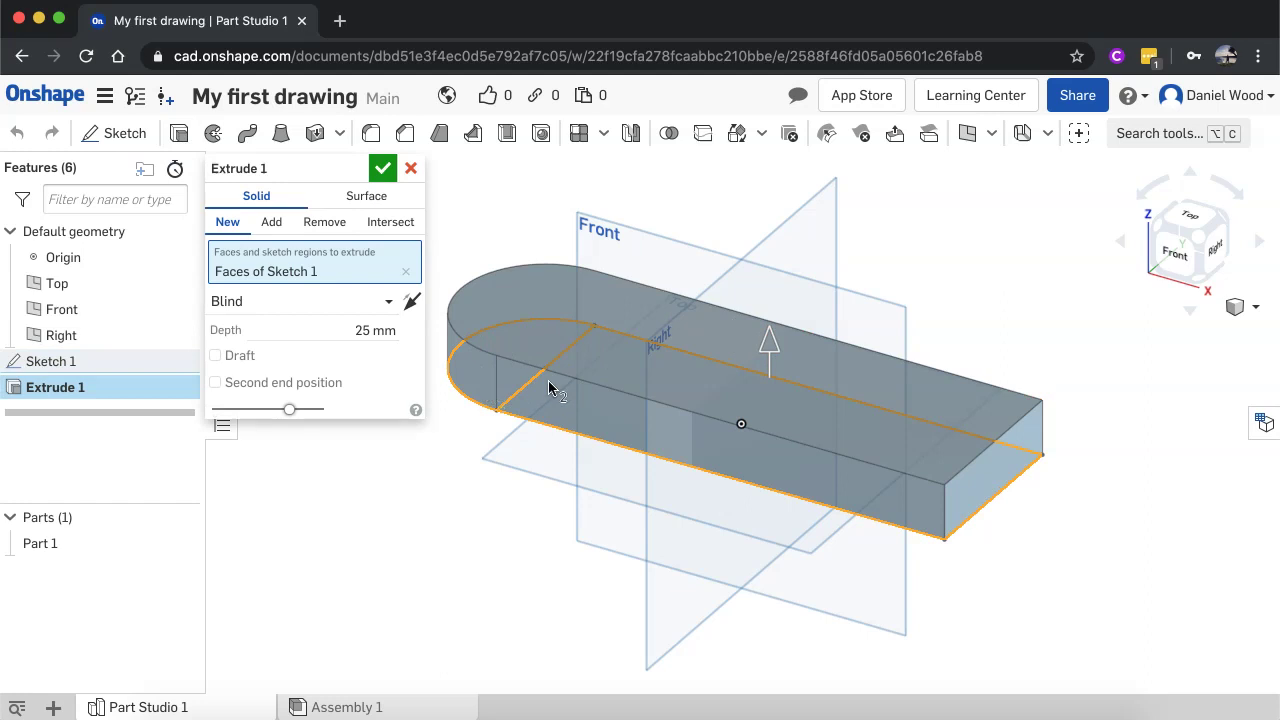
left_click_drag(767, 343, 770, 258)
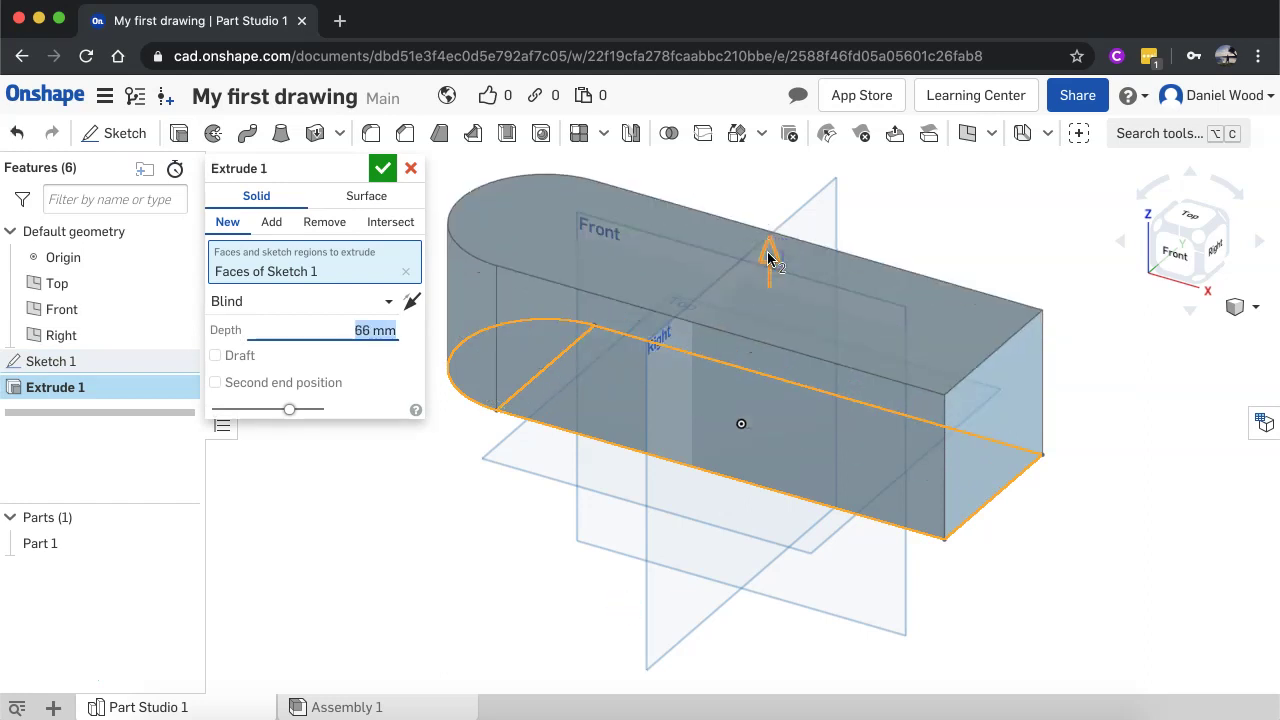
left_click(382, 168)
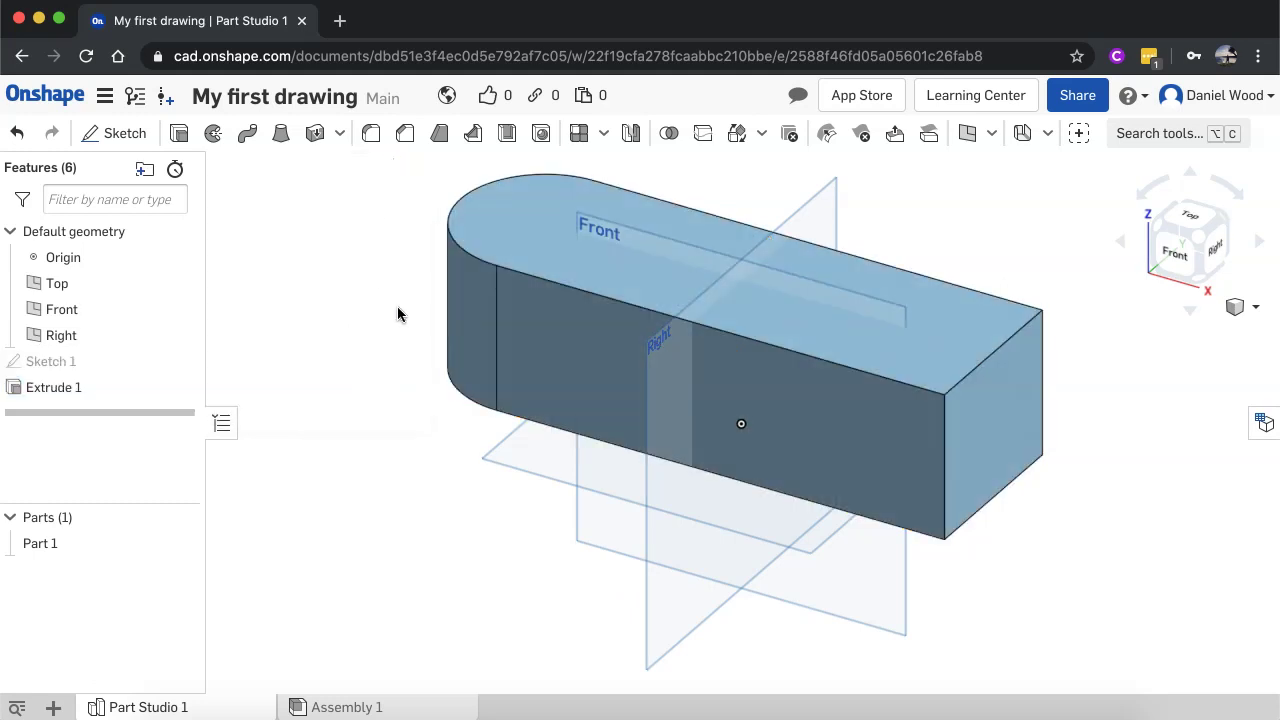
scroll(398, 314, "down", 3)
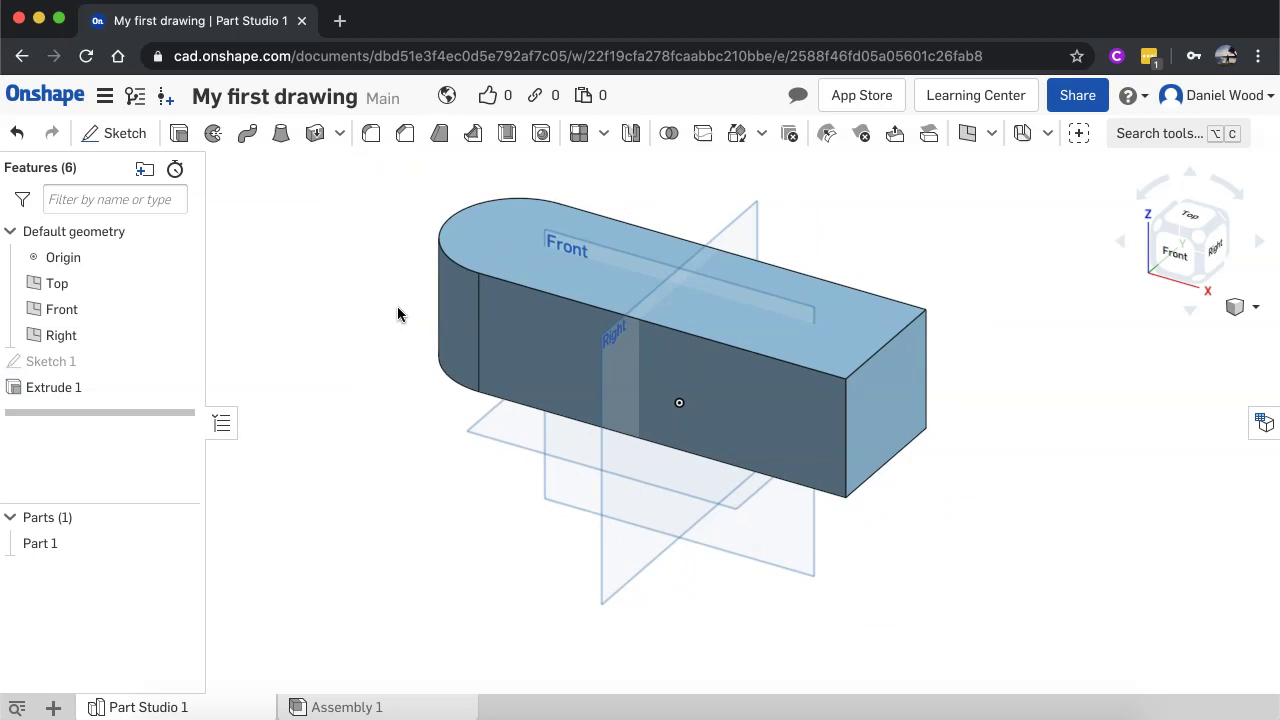